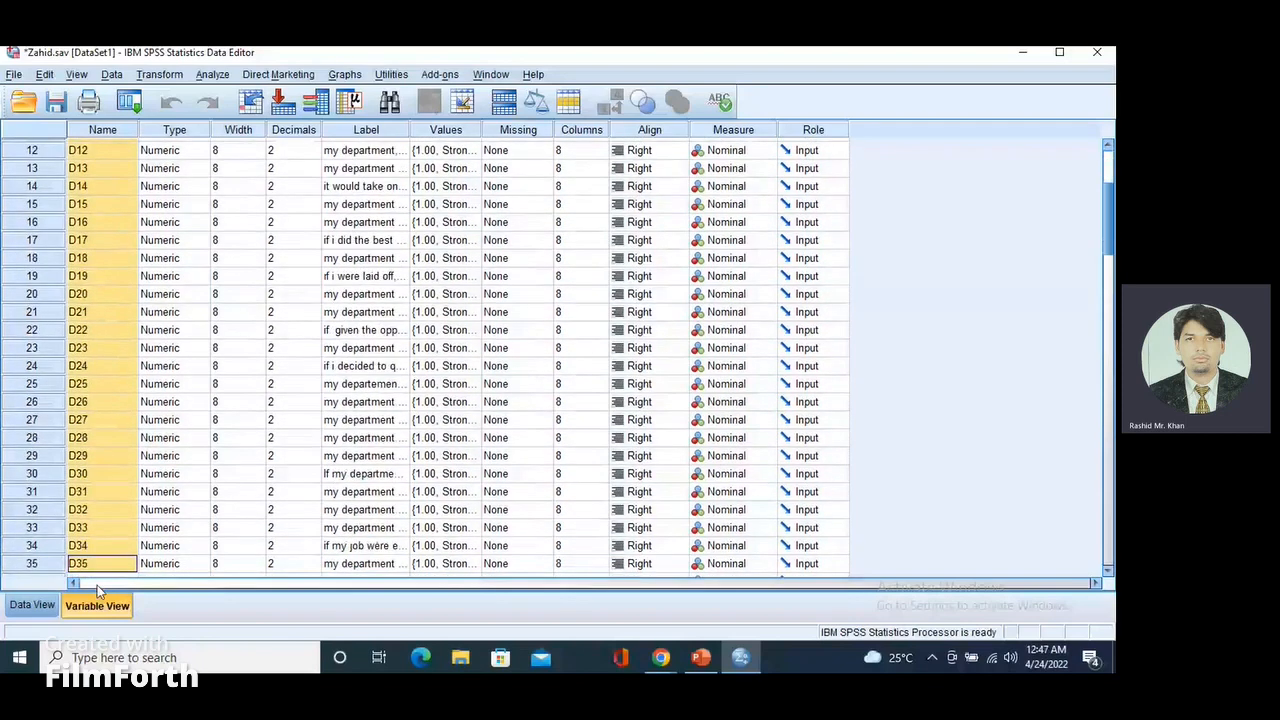
Review the three groups of item variables in the variable list: D1 to D36, AT1 to AT30 and T1 to T30.
{"action": "scroll", "coordinate": [125, 440], "scroll_direction": "down", "scroll_amount": 7}
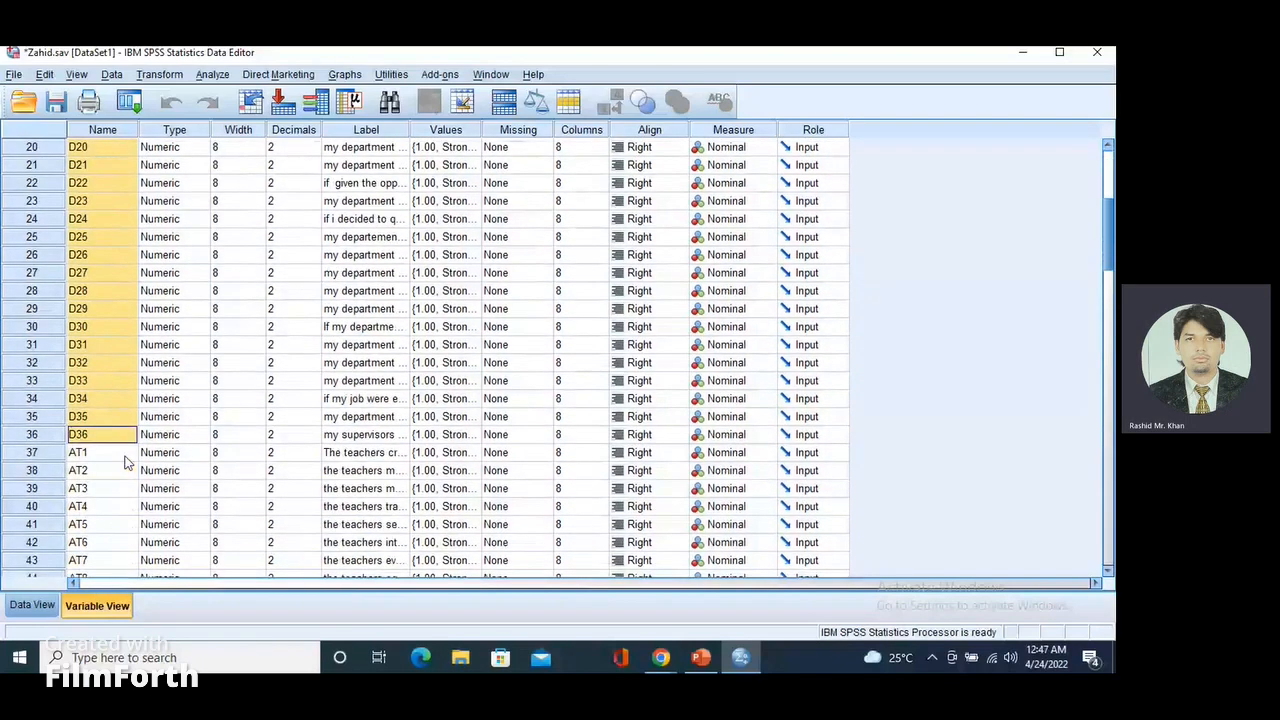
{"action": "left_click", "coordinate": [113, 183]}
{"action": "left_click_drag", "start_coordinate": [113, 183], "coordinate": [100, 572]}
{"action": "scroll", "coordinate": [94, 479], "scroll_direction": "down", "scroll_amount": 3}
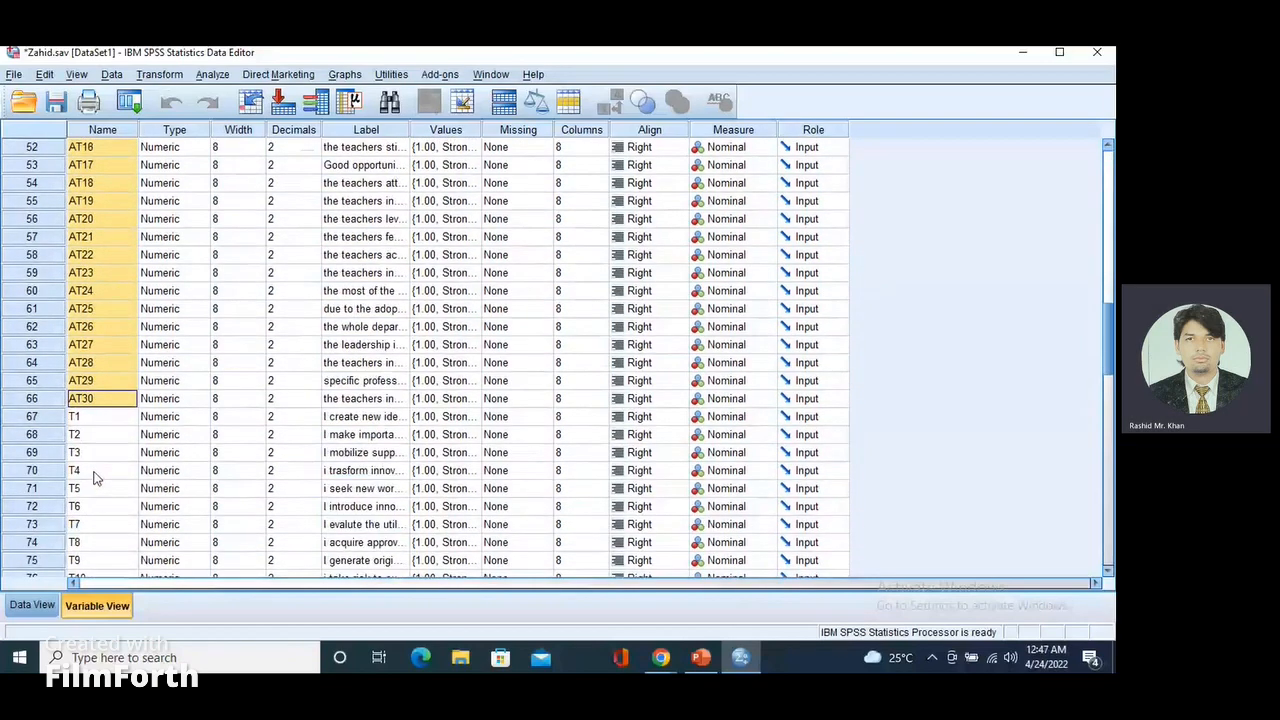
{"action": "scroll", "coordinate": [94, 479], "scroll_direction": "down", "scroll_amount": 2}
{"action": "left_click_drag", "start_coordinate": [104, 302], "coordinate": [82, 475]}
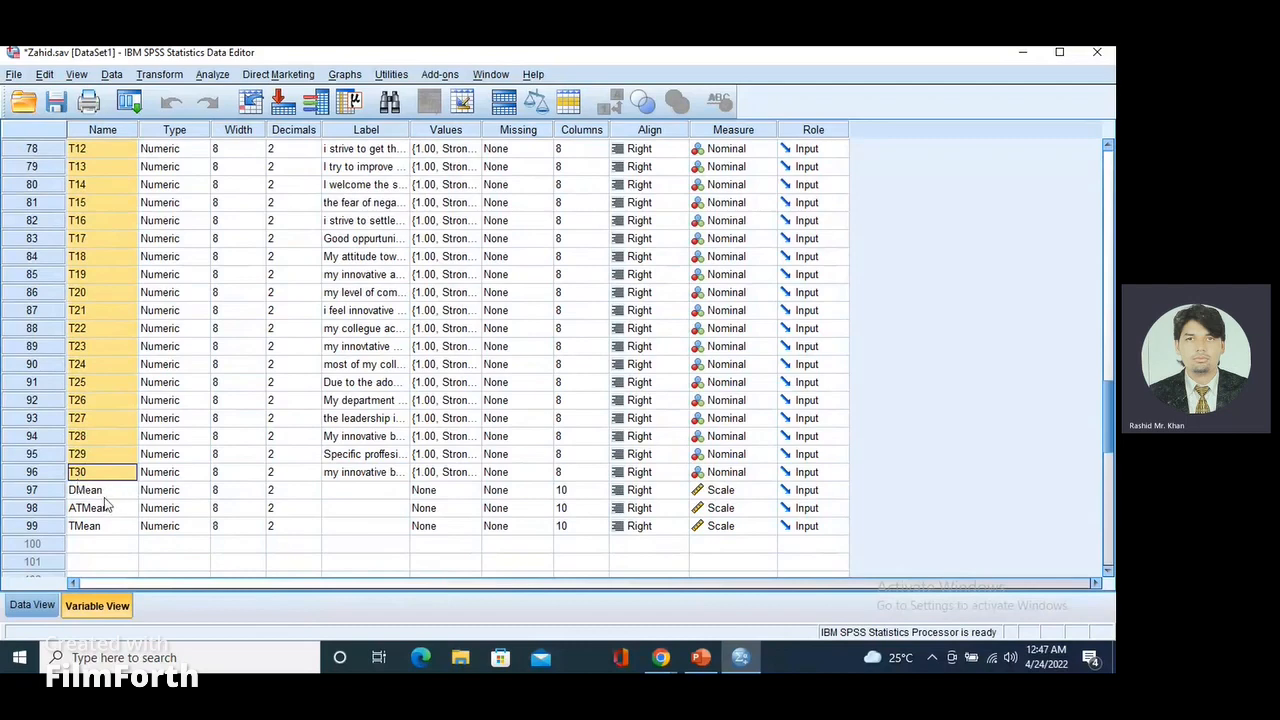
{"action": "scroll", "coordinate": [110, 463], "scroll_direction": "up", "scroll_amount": 4}
Start computing a new variable and name the target variable DDMean.
{"action": "left_click", "coordinate": [160, 75]}
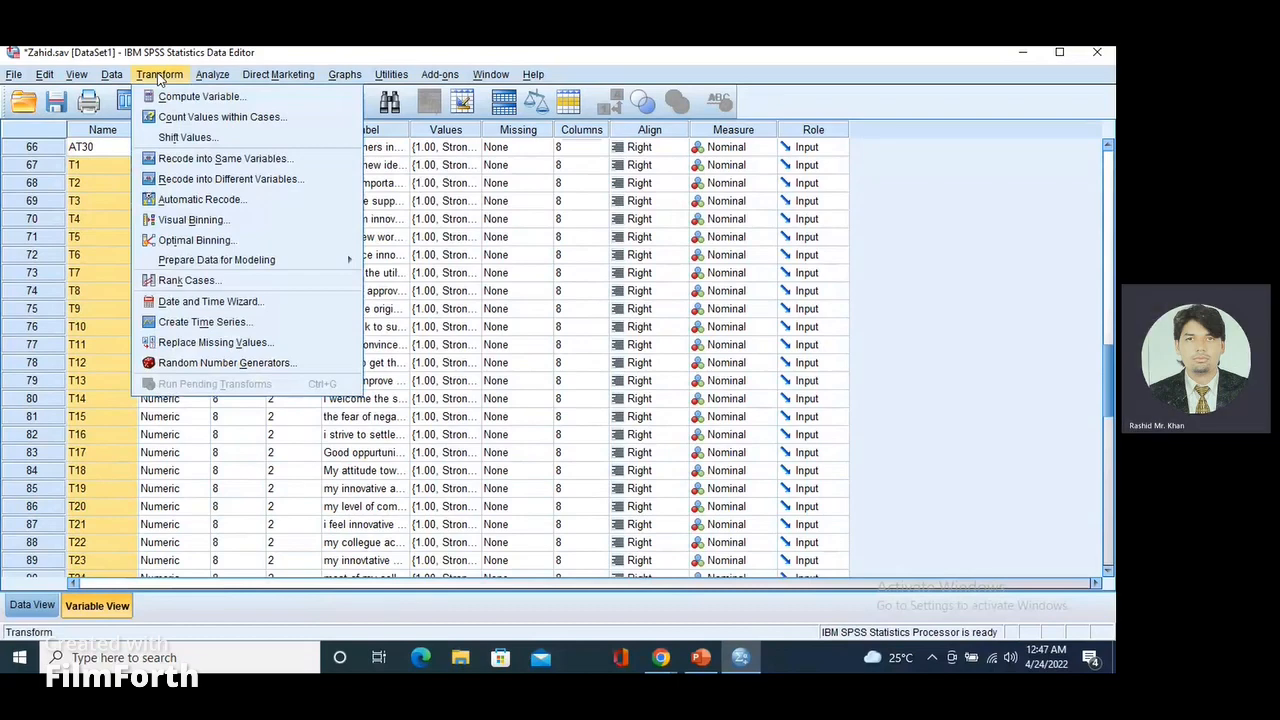
{"action": "left_click", "coordinate": [198, 96]}
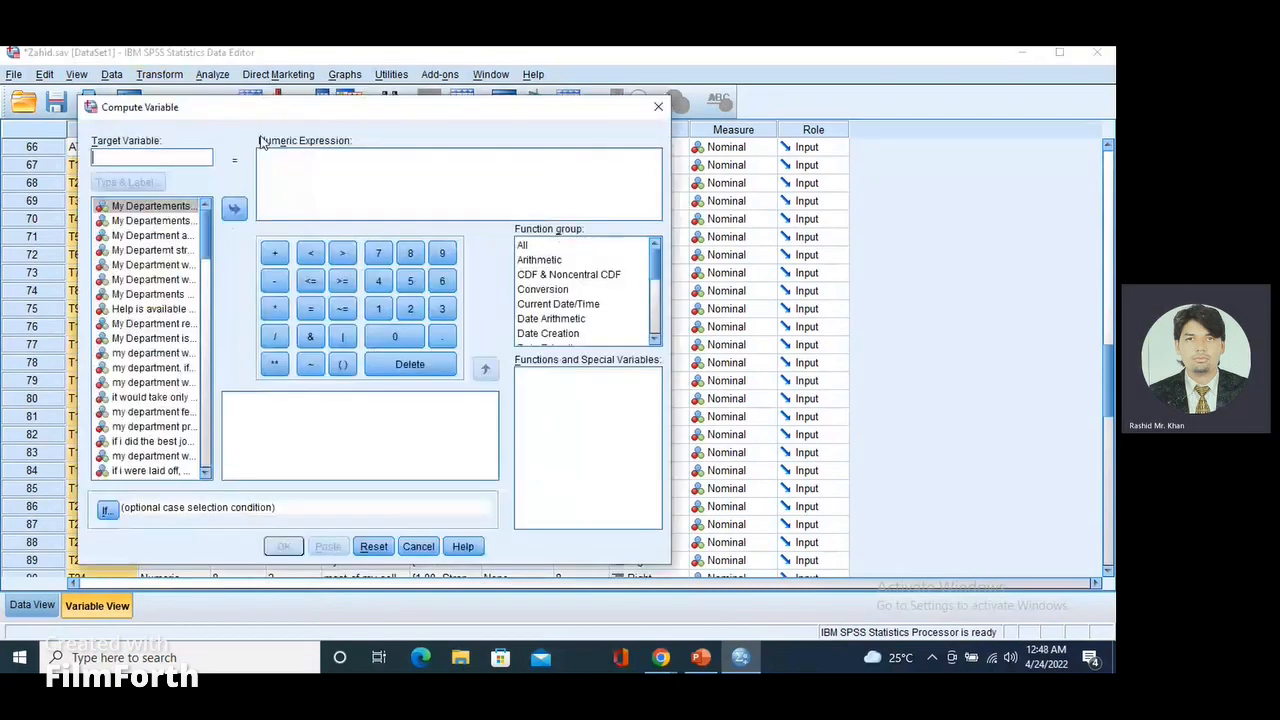
{"action": "left_click", "coordinate": [142, 154]}
{"action": "type", "text": "DD"}
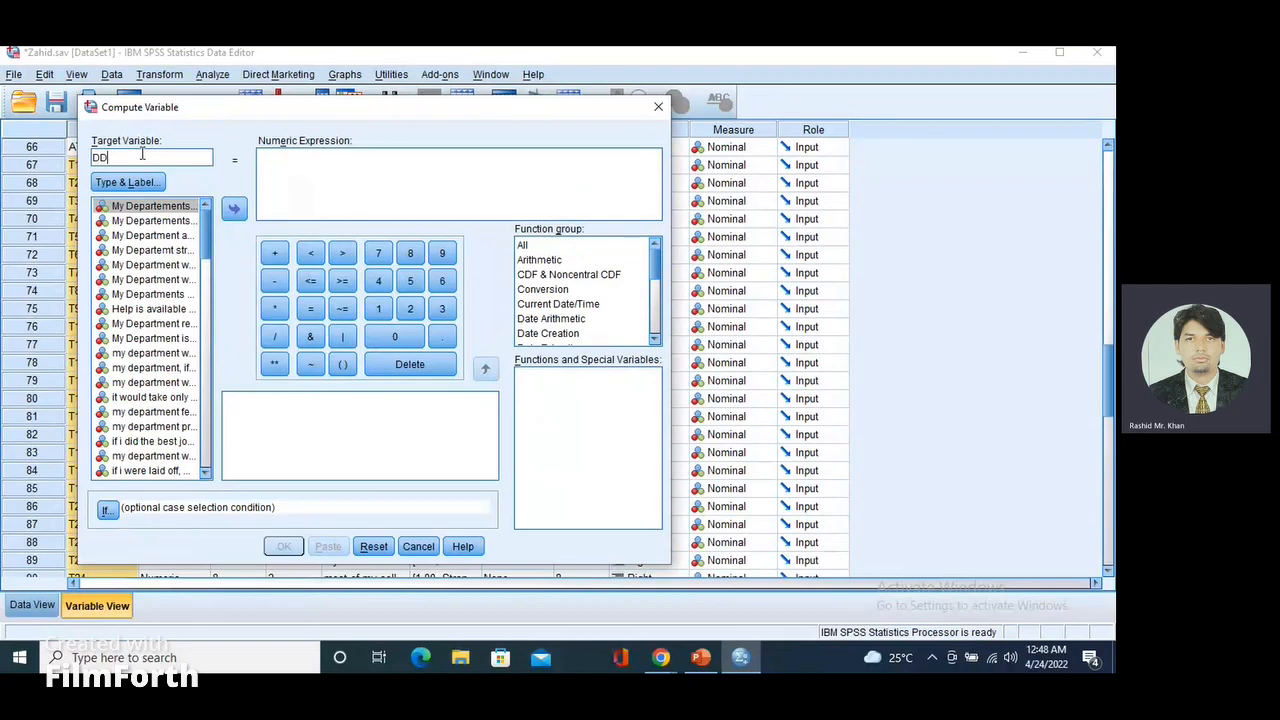
{"action": "type", "text": "Mean"}
Insert the Mean function from the All function group into the numeric expression and clear its placeholder arguments.
{"action": "left_click", "coordinate": [524, 246]}
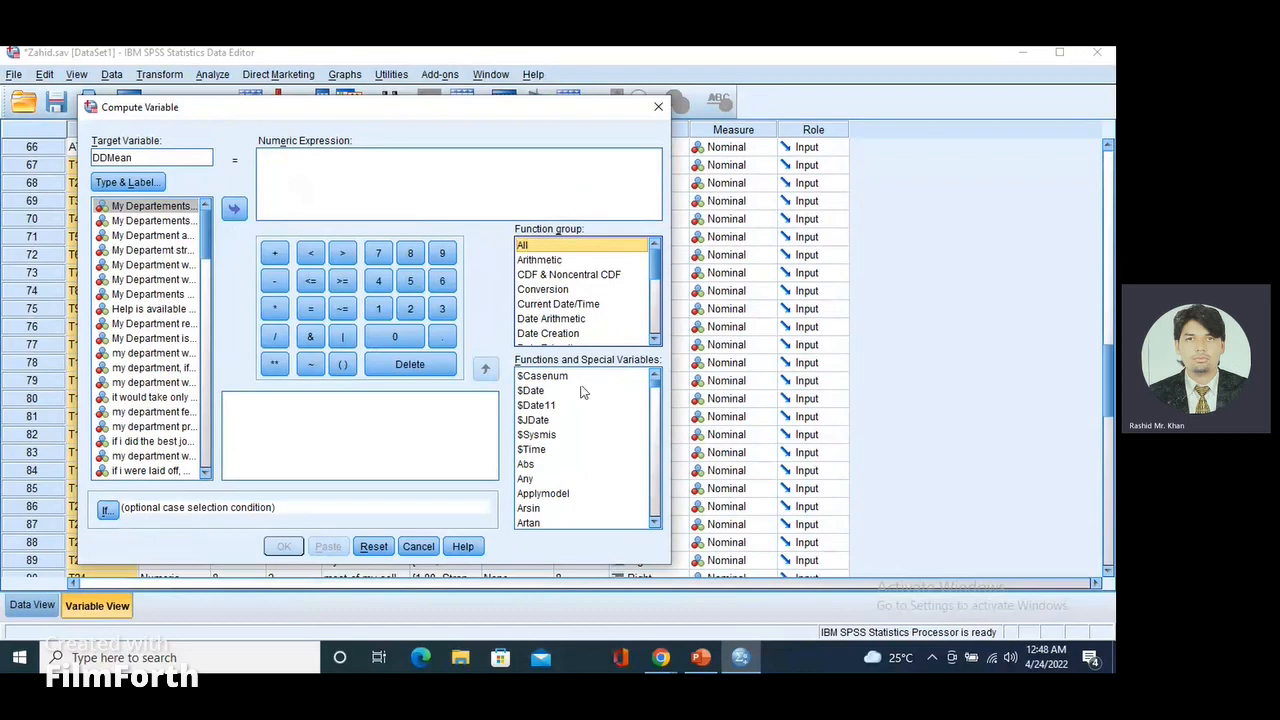
{"action": "left_click", "coordinate": [558, 376]}
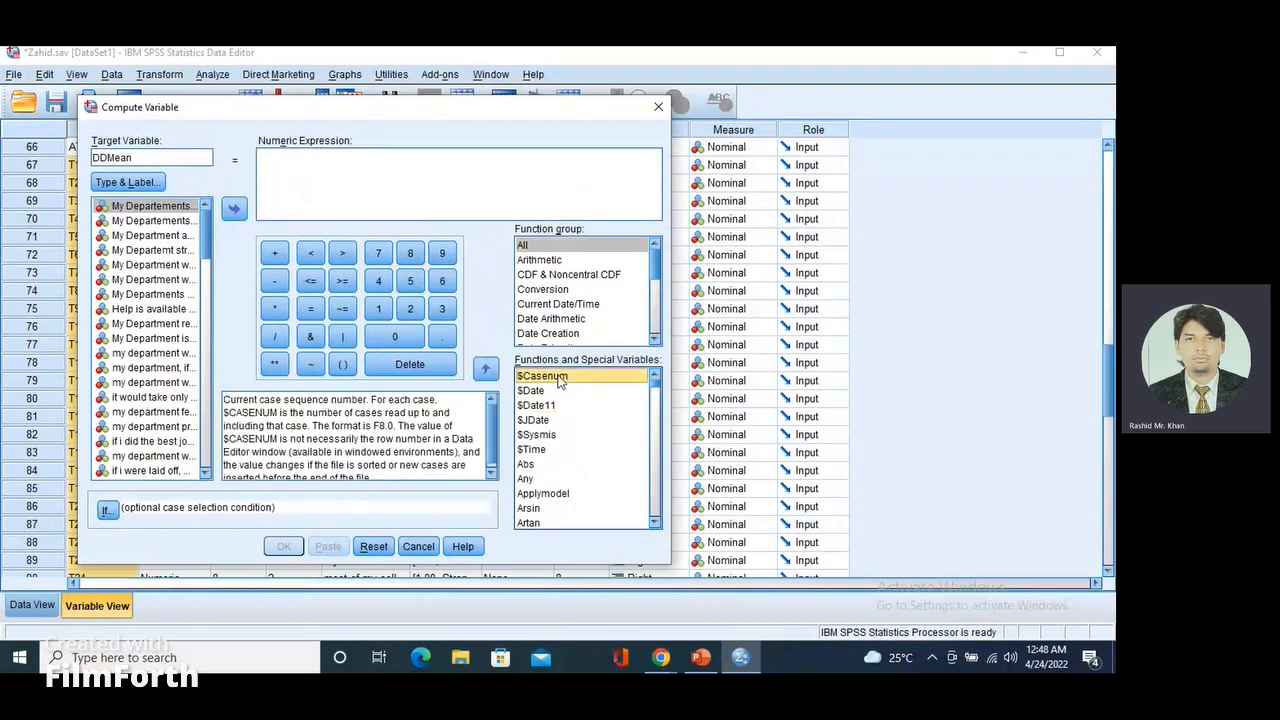
{"action": "key", "text": "m"}
{"action": "key", "text": "m"}
{"action": "key", "text": "m"}
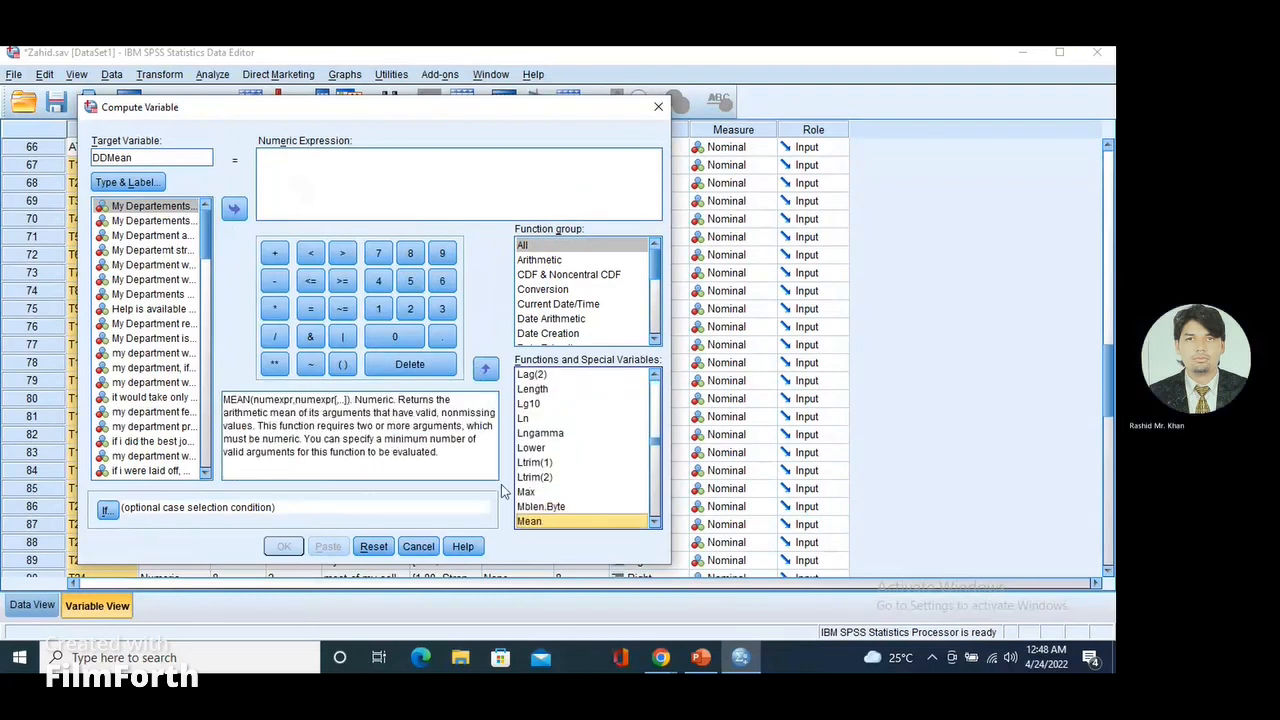
{"action": "double_click", "coordinate": [552, 520]}
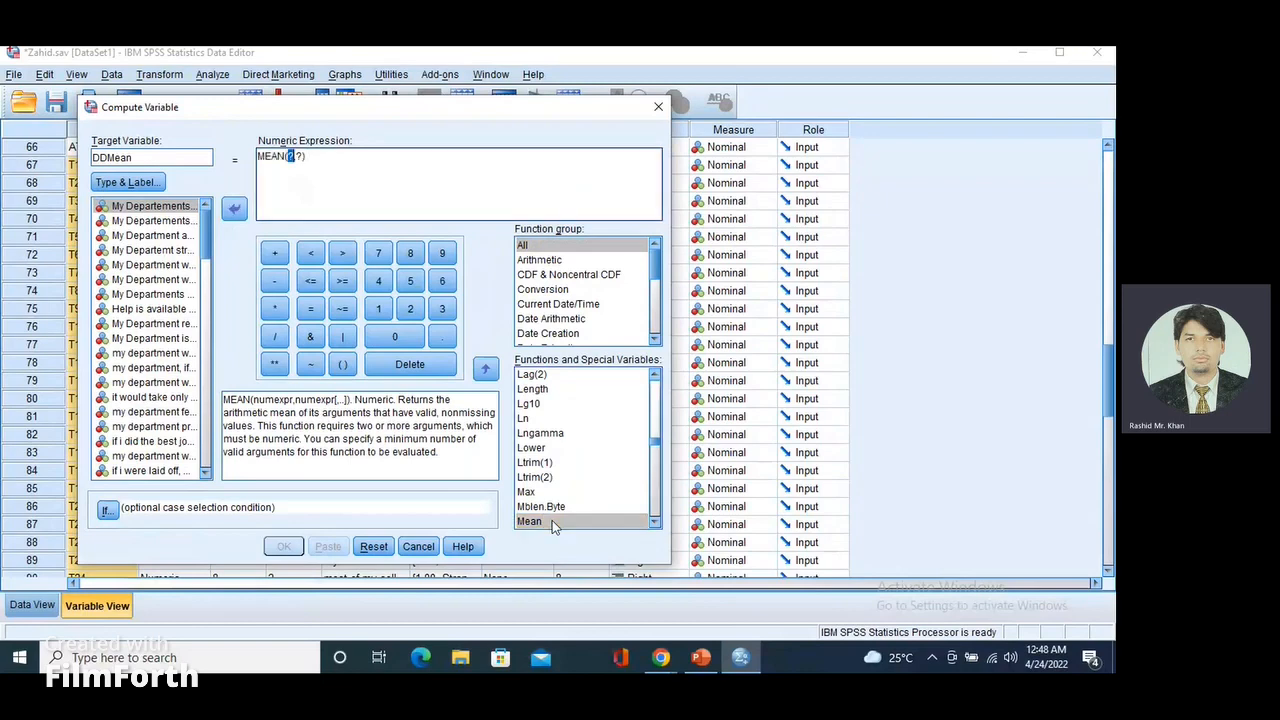
{"action": "left_click", "coordinate": [302, 159]}
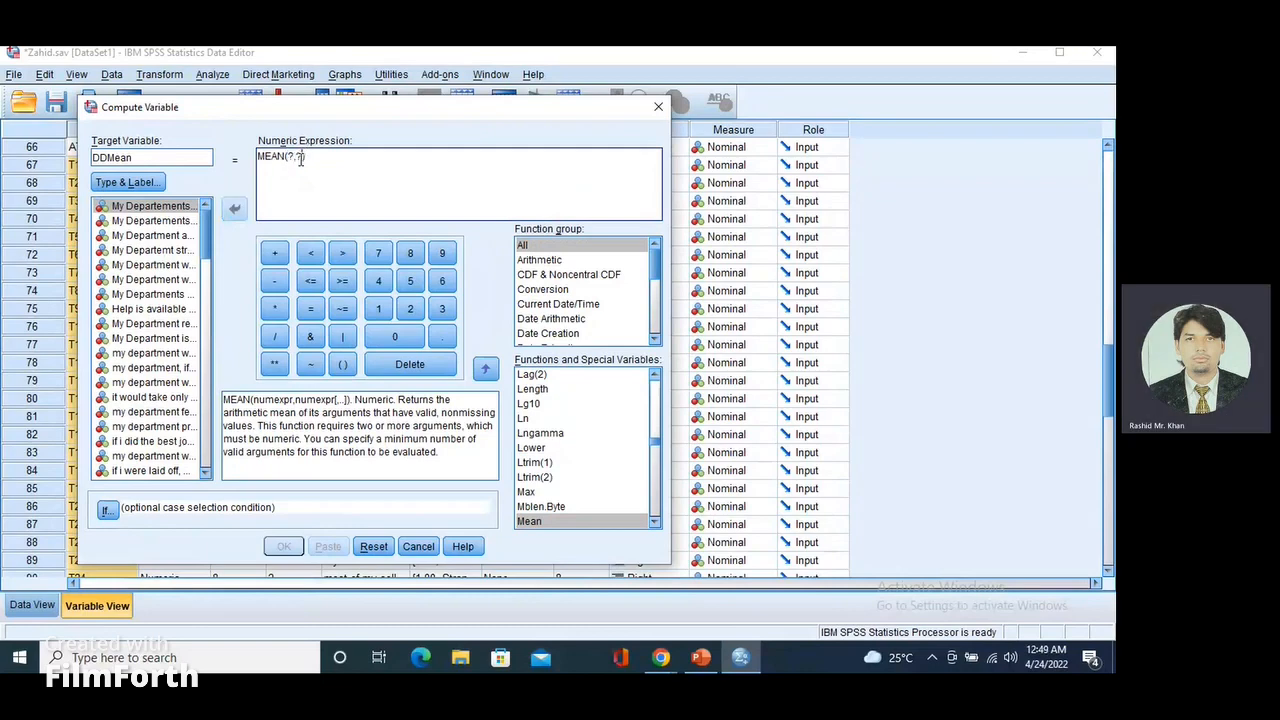
{"action": "key", "text": "BackSpace"}
{"action": "key", "text": "BackSpace"}
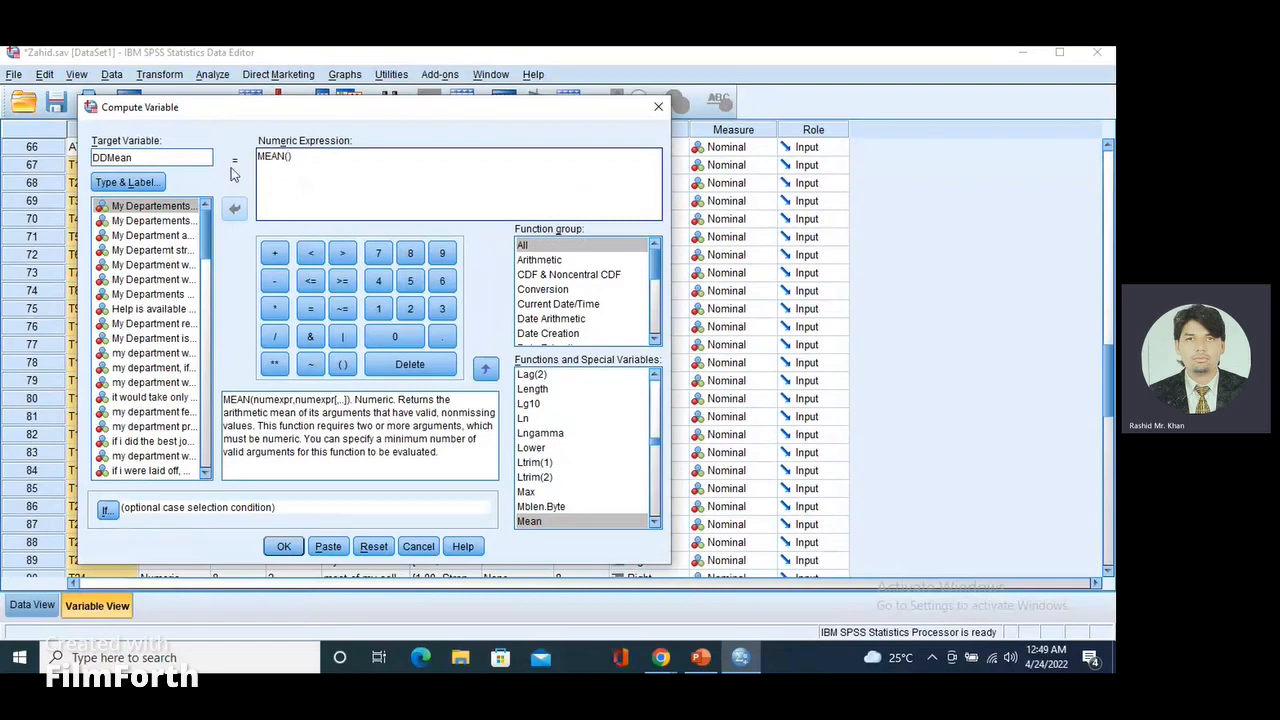
{"action": "left_click_drag", "start_coordinate": [142, 157], "coordinate": [96, 157]}
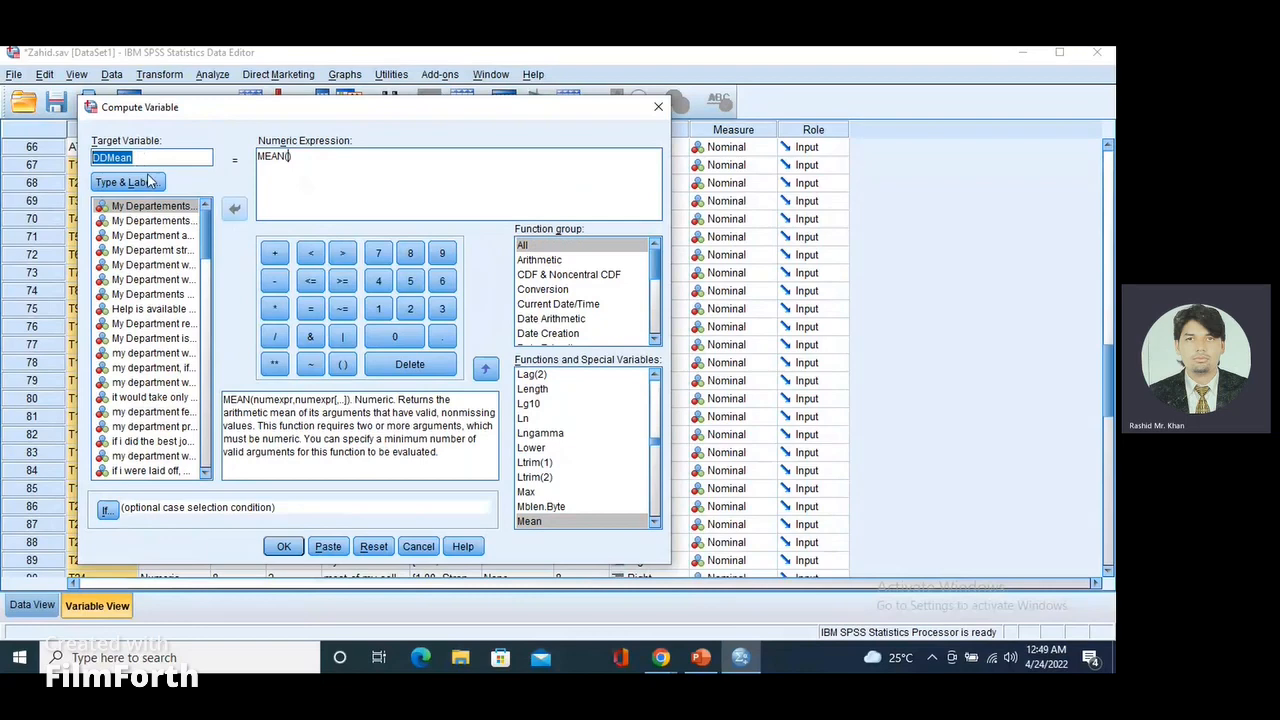
{"action": "left_click", "coordinate": [158, 207]}
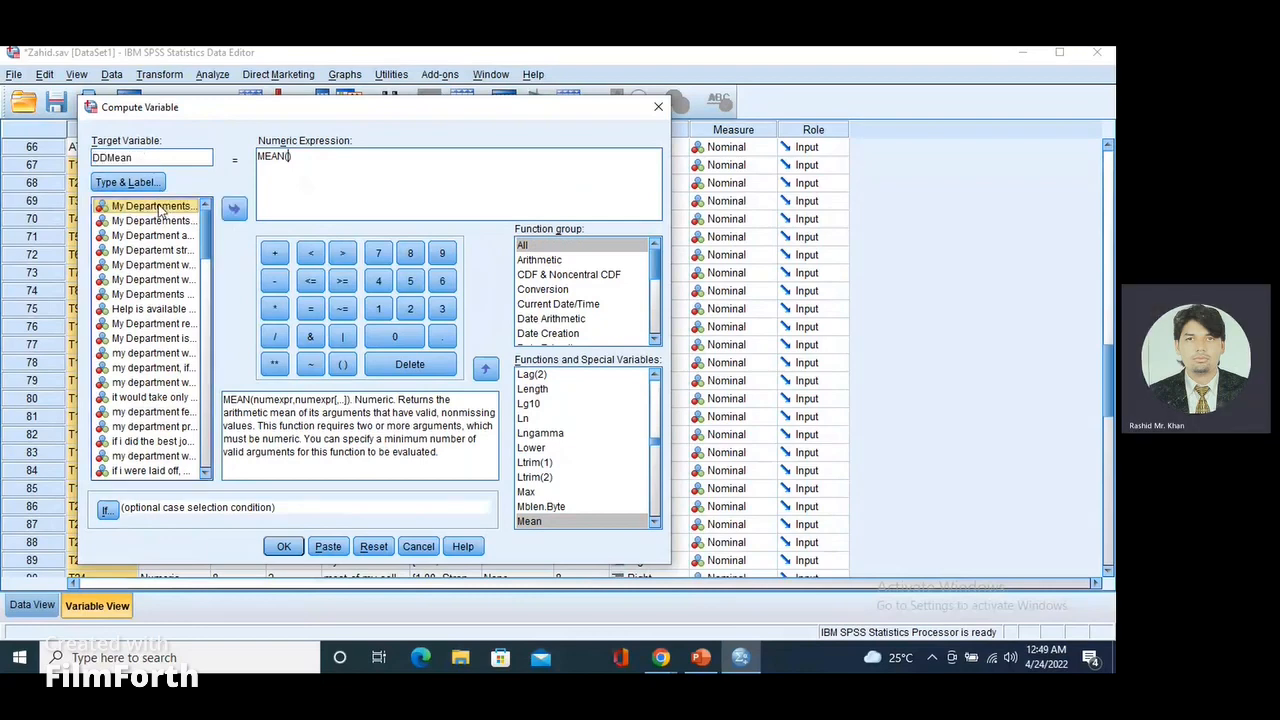
{"action": "double_click", "coordinate": [160, 208]}
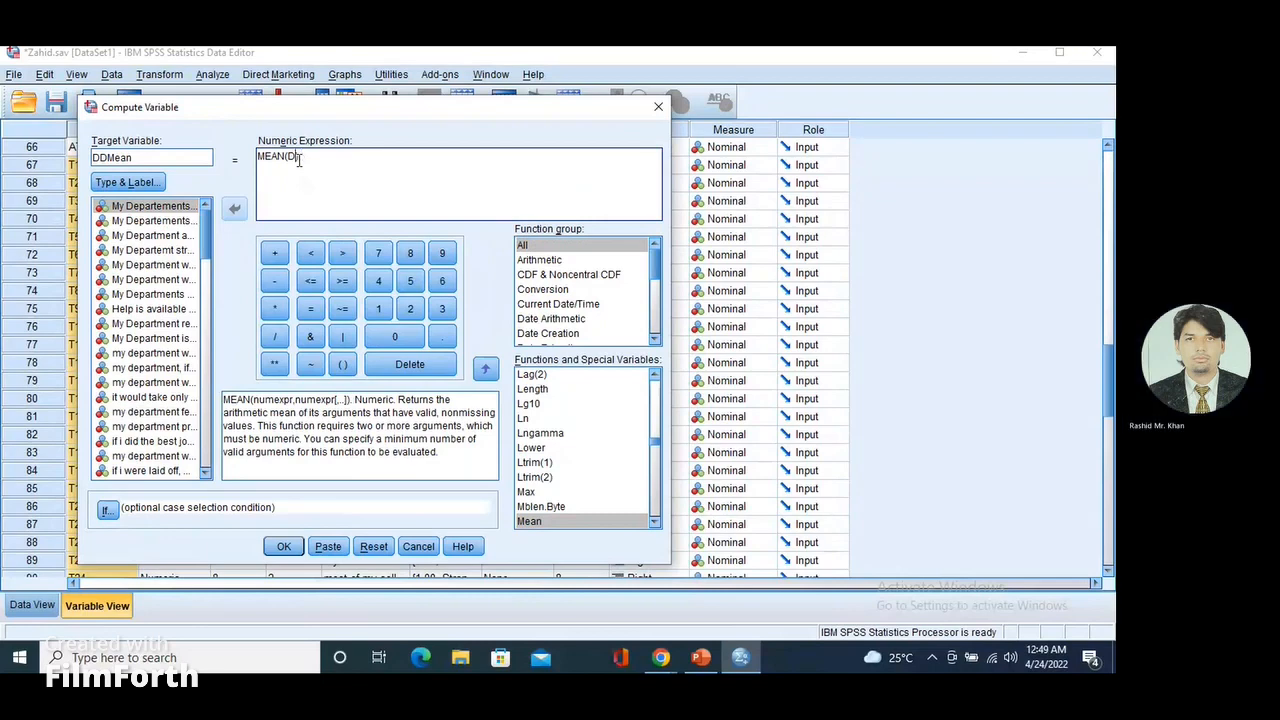
{"action": "key", "text": "BackSpace"}
{"action": "key", "text": "BackSpace"}
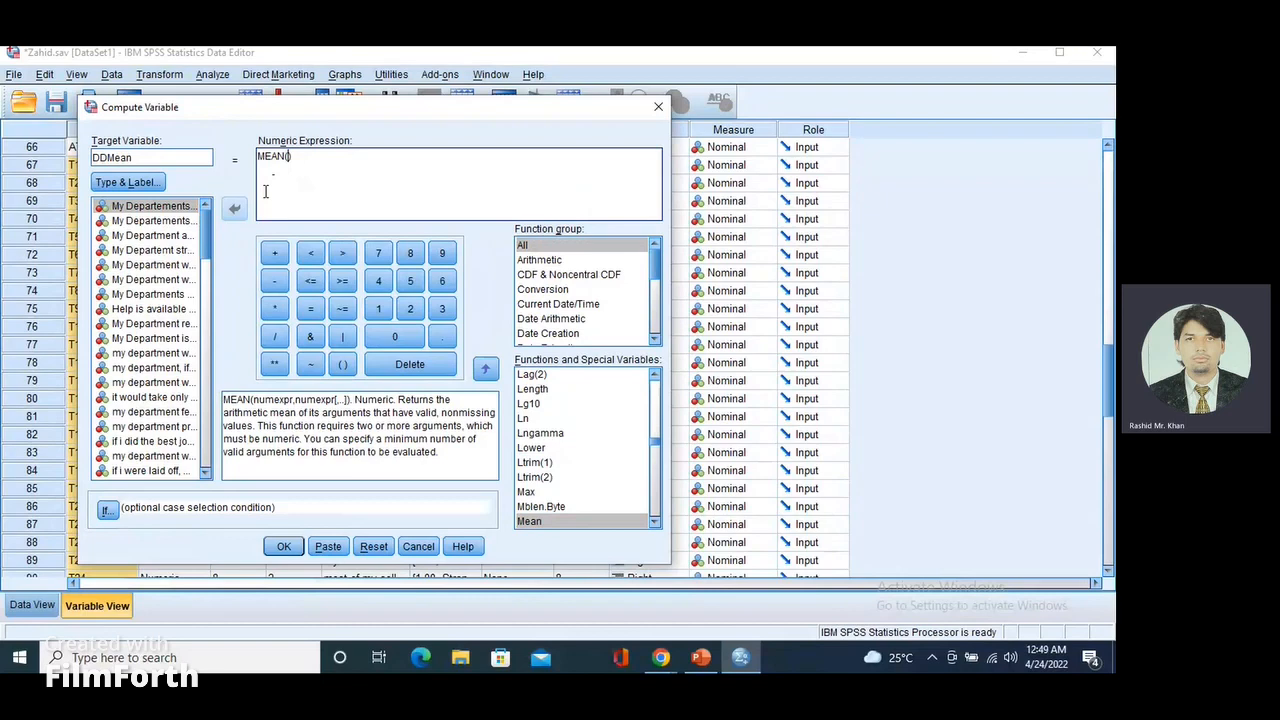
Add the first three department items, D1, D2 and D3, as comma-separated arguments of the MEAN function.
{"action": "left_click", "coordinate": [165, 207]}
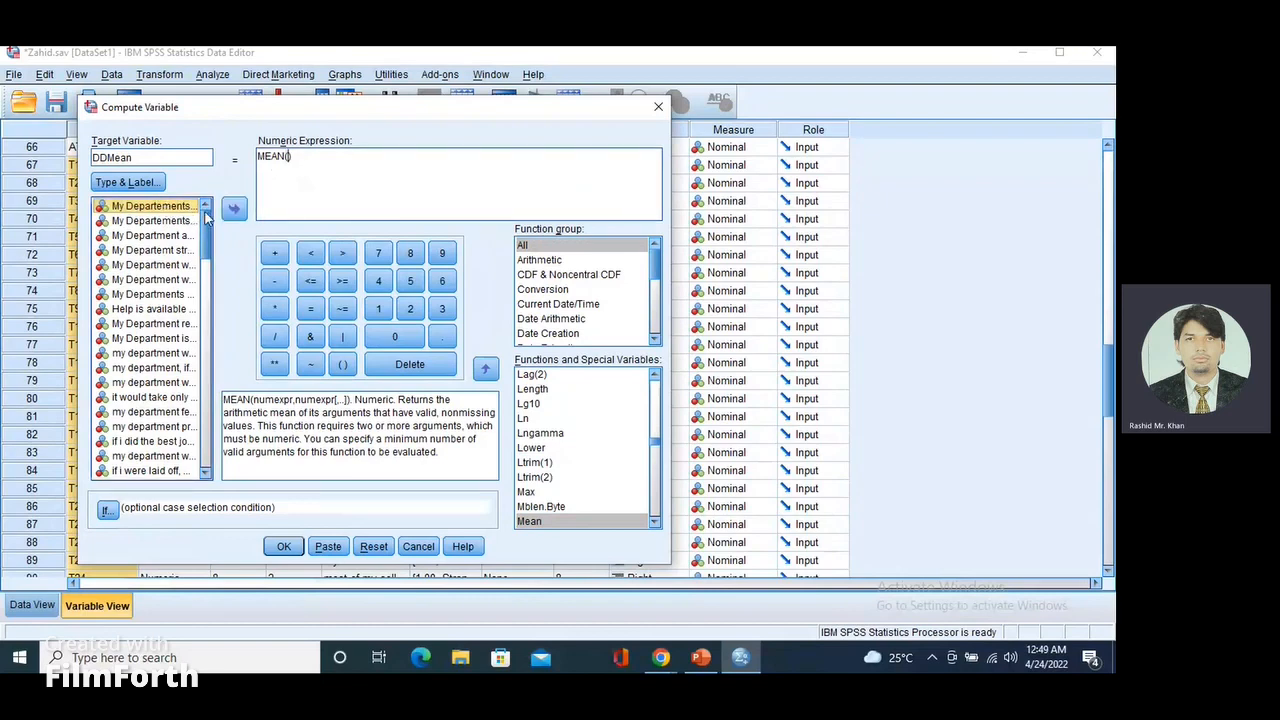
{"action": "left_click", "coordinate": [234, 211]}
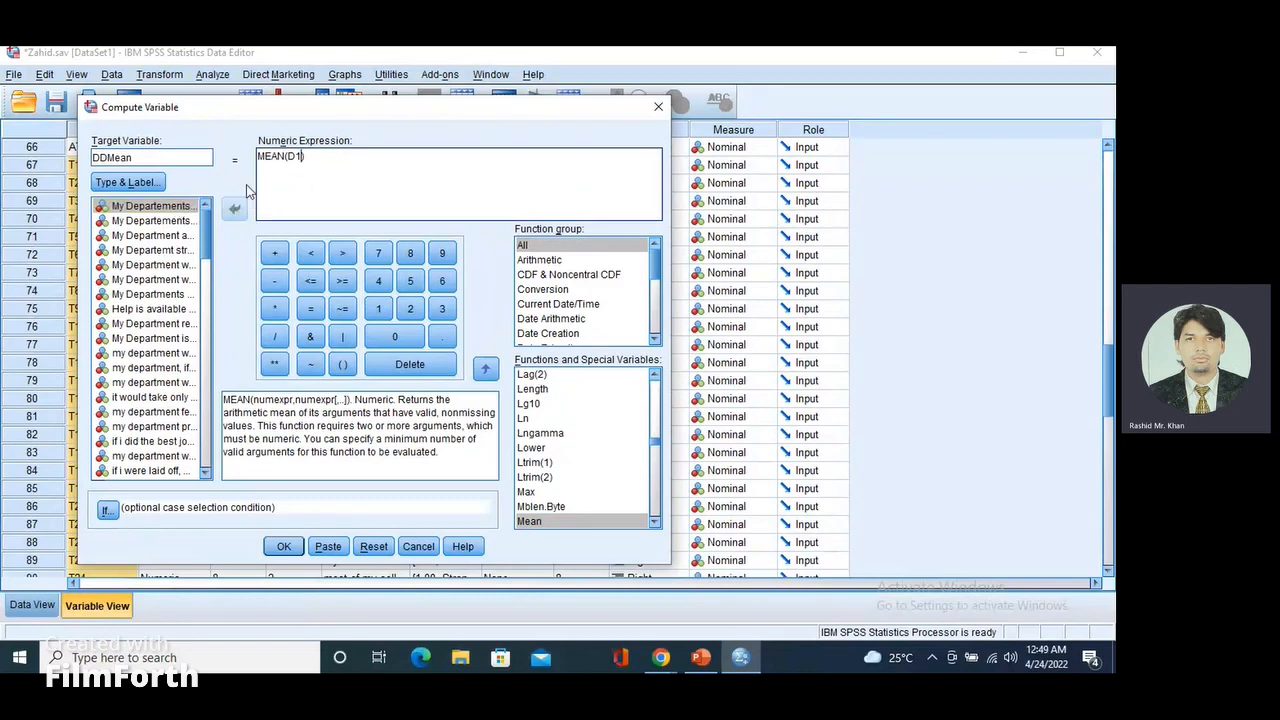
{"action": "left_click", "coordinate": [300, 158]}
{"action": "type", "text": ","}
{"action": "double_click", "coordinate": [172, 221]}
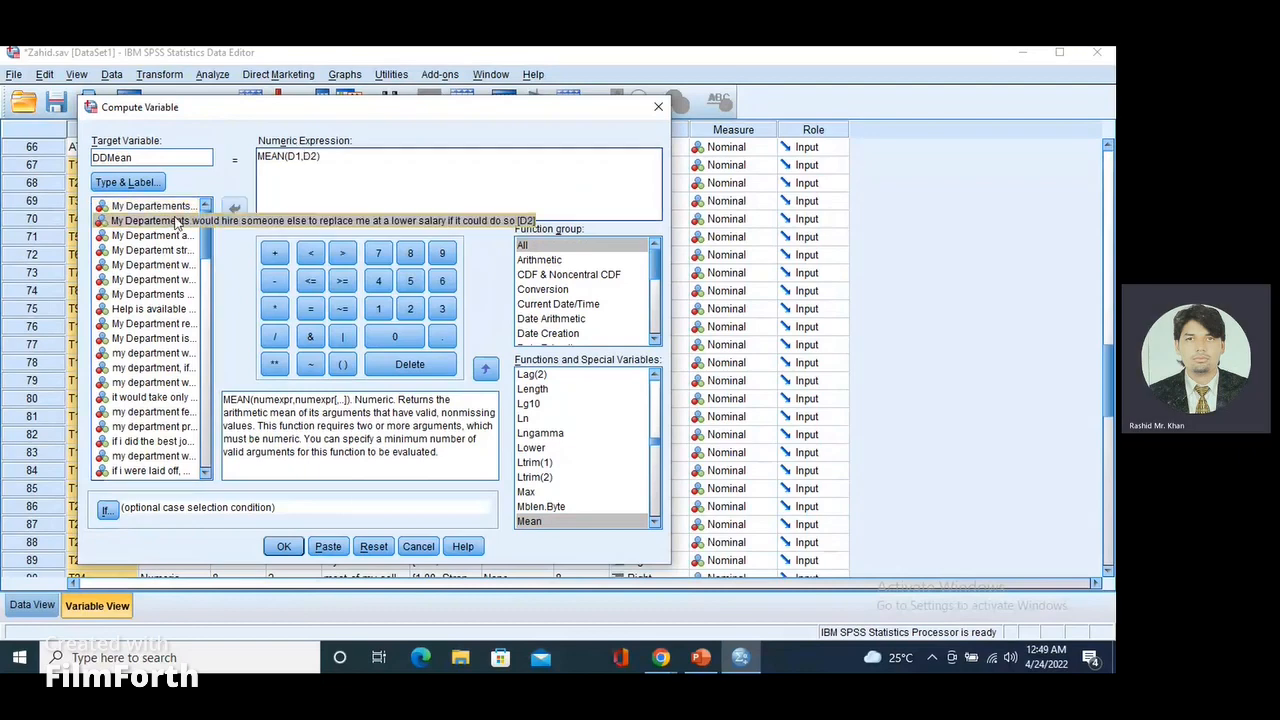
{"action": "type", "text": ","}
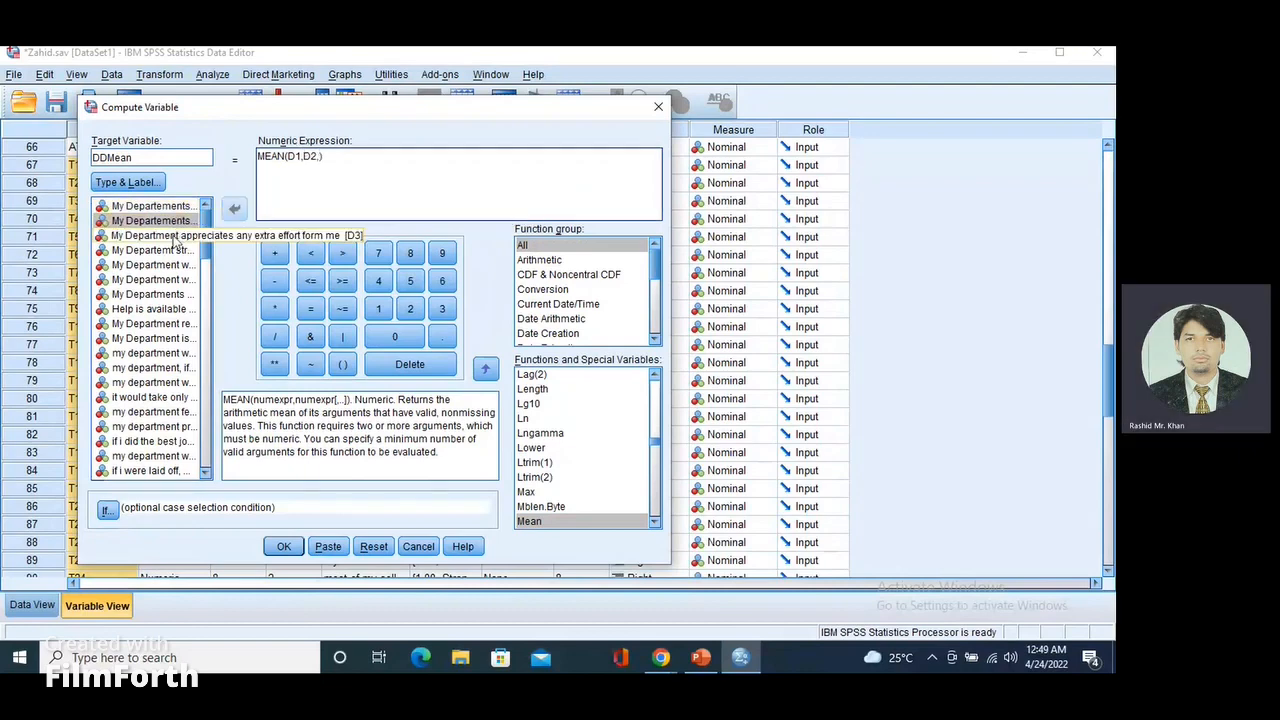
{"action": "double_click", "coordinate": [173, 240]}
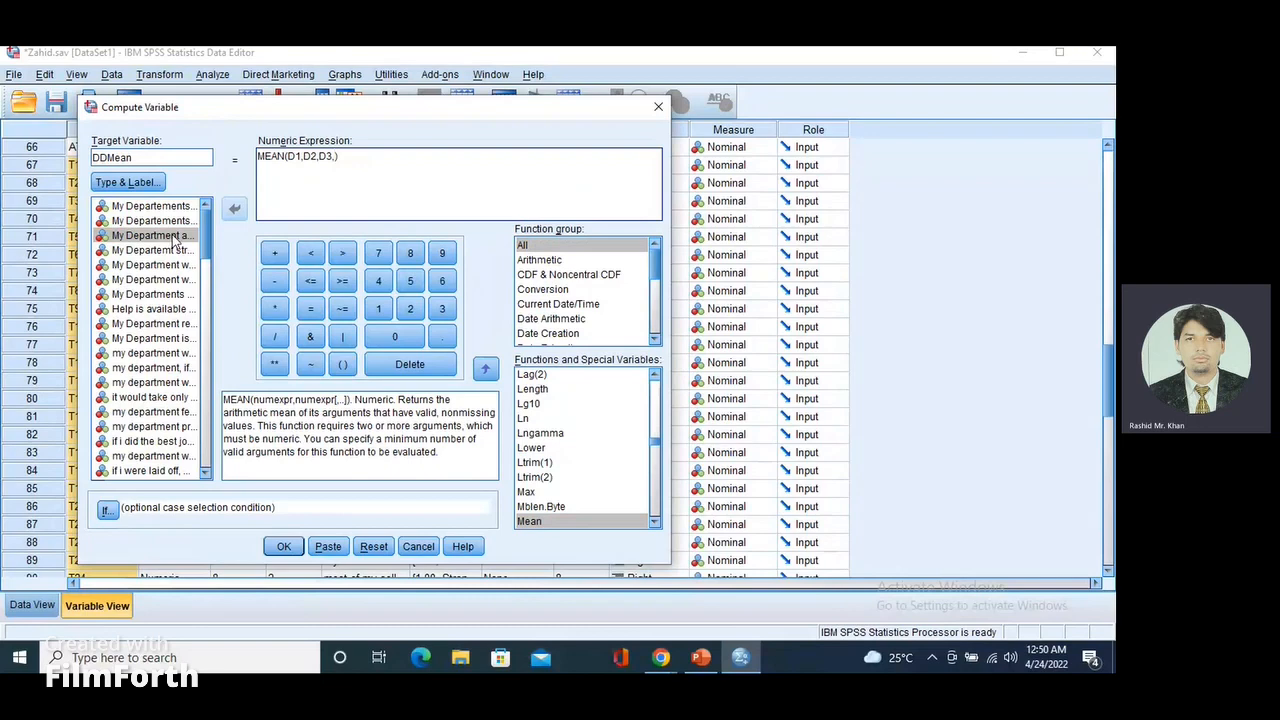
Complete the MEAN arguments with D4 through D36, separated by commas, and run the computation.
{"action": "type", "text": "D4,D5,D6,D7,D8,D9,D10,D11,D12,D13,D14,D15,D16,D17,D18,D19,D20,D21,D22,D23,D24,D25,D26,D27,D28,D29,D30,D31,D32,D33,D34,D35,D36"}
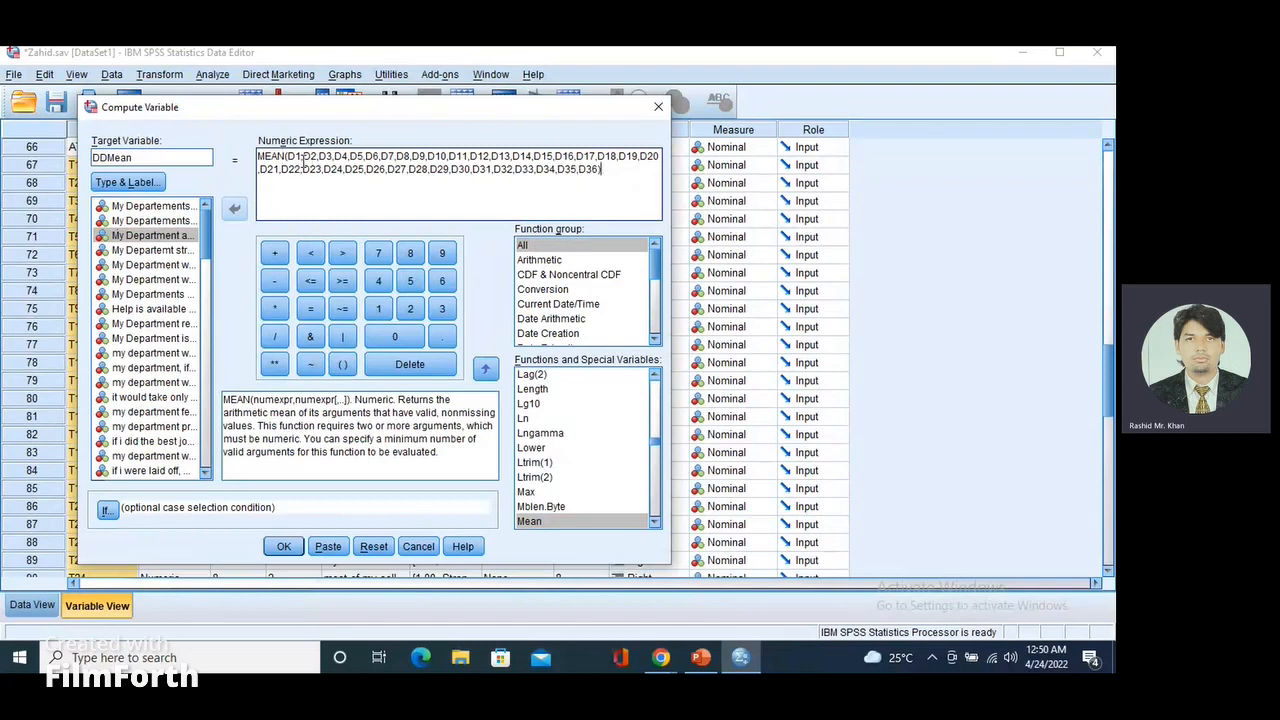
{"action": "left_click", "coordinate": [284, 553]}
{"action": "left_click", "coordinate": [284, 548]}
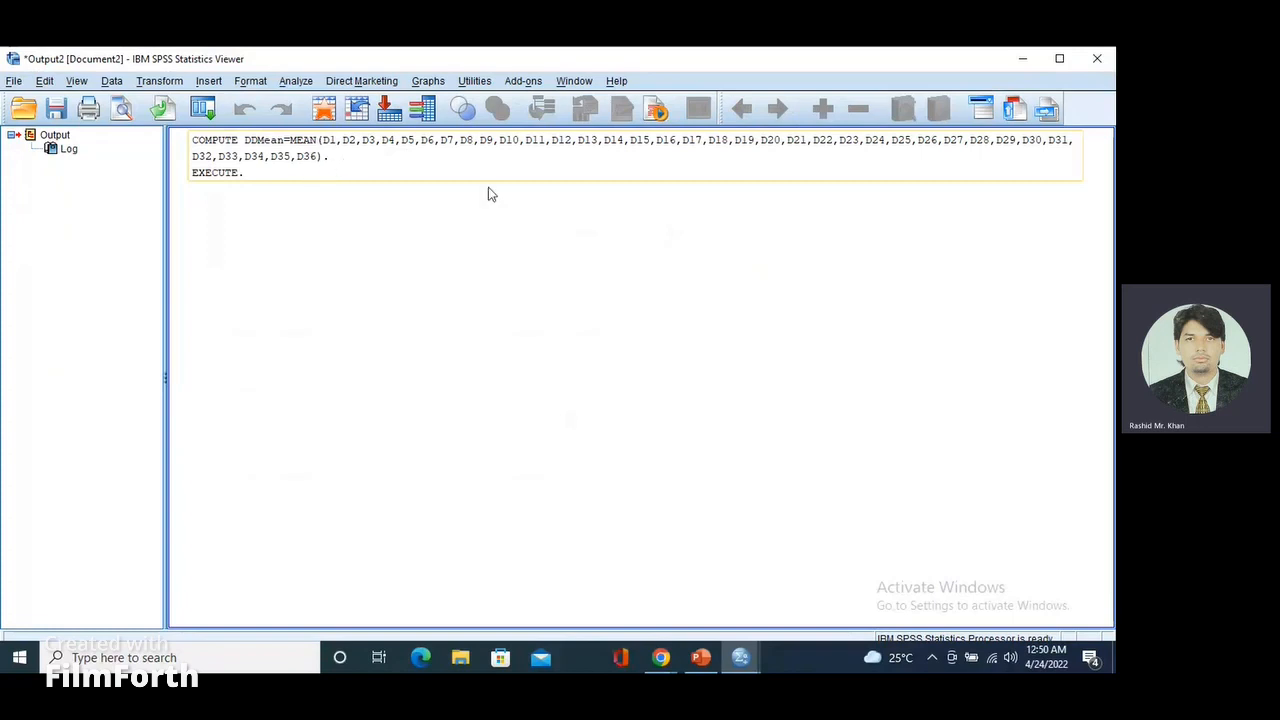
Dismiss the output viewer and check DDMean alongside DMean, ATMean and TMean in the variable list.
{"action": "left_click", "coordinate": [1028, 58]}
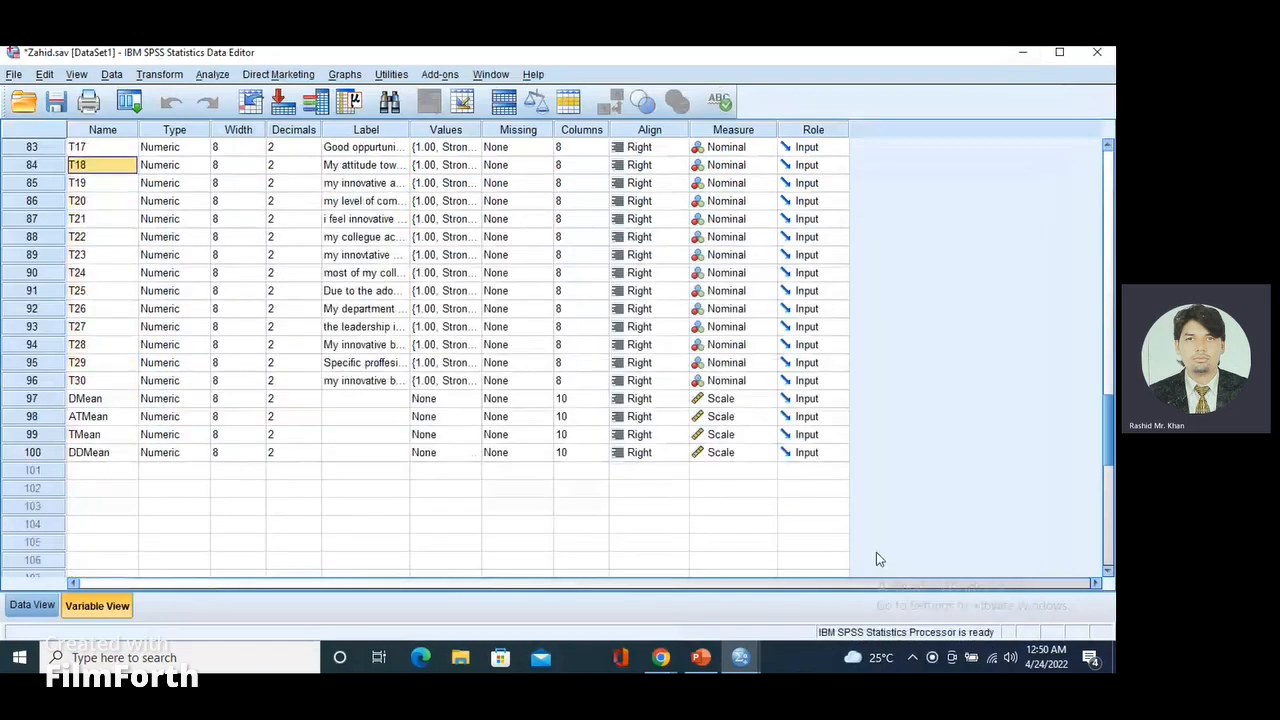
{"action": "left_click", "coordinate": [95, 452]}
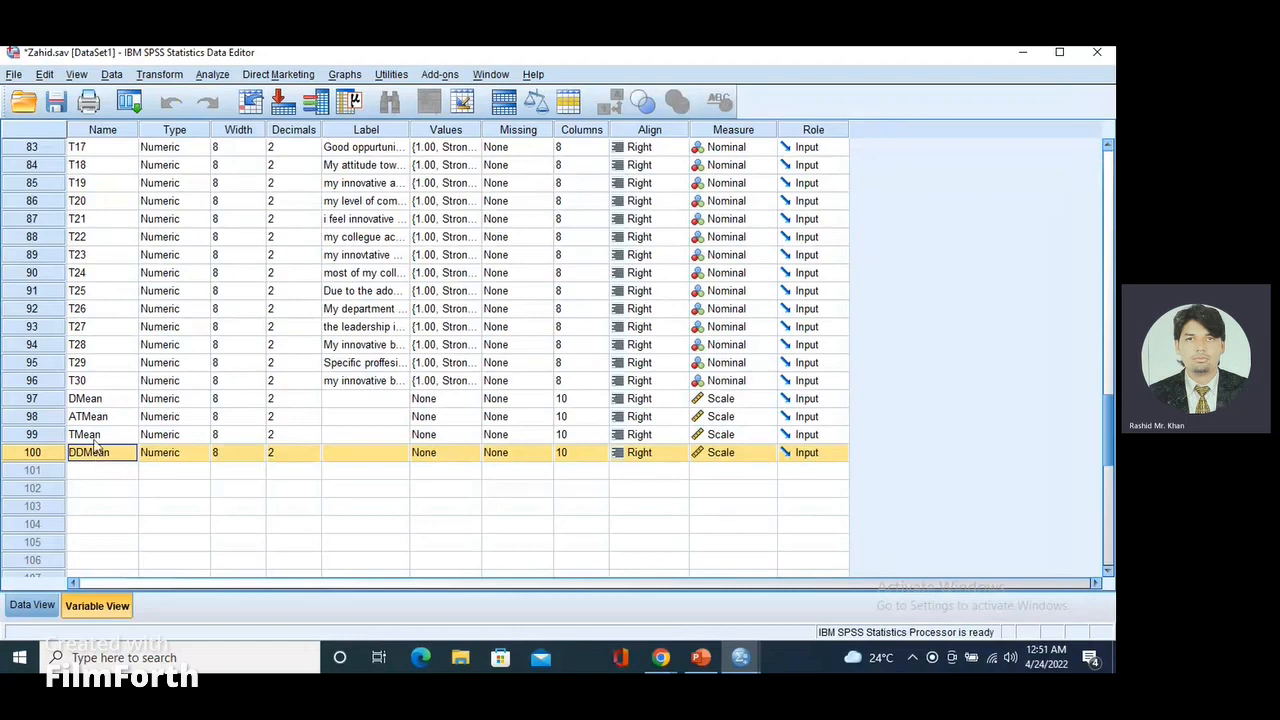
{"action": "left_click", "coordinate": [52, 400]}
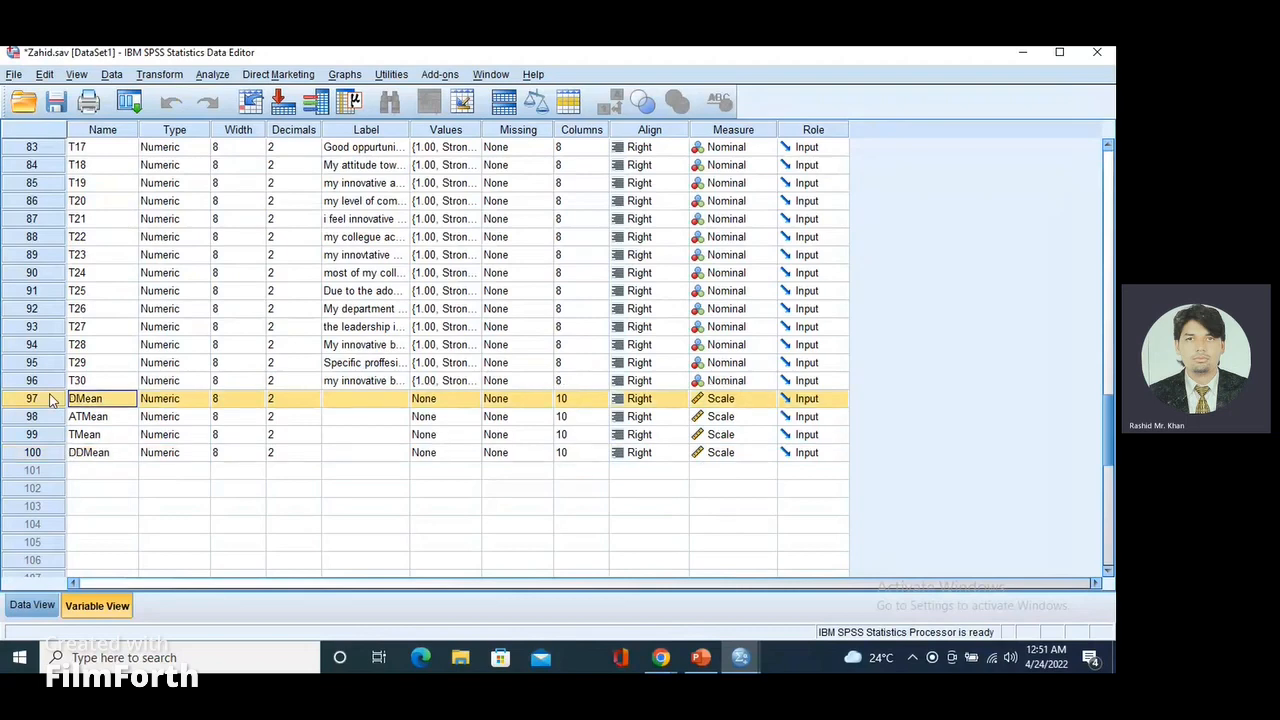
{"action": "left_click_drag", "start_coordinate": [92, 400], "coordinate": [98, 434]}
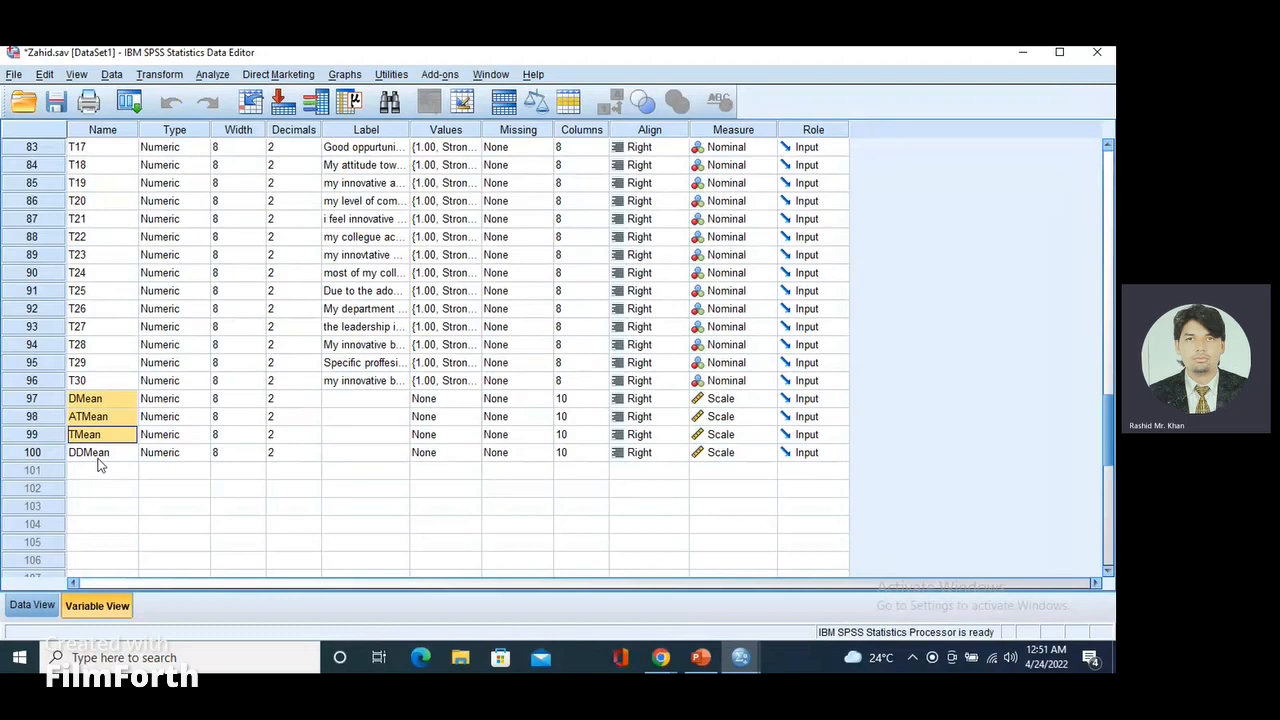
Examine the case values in the DDMean, DMean, ATMean and TMean columns of the data.
{"action": "left_click", "coordinate": [33, 605]}
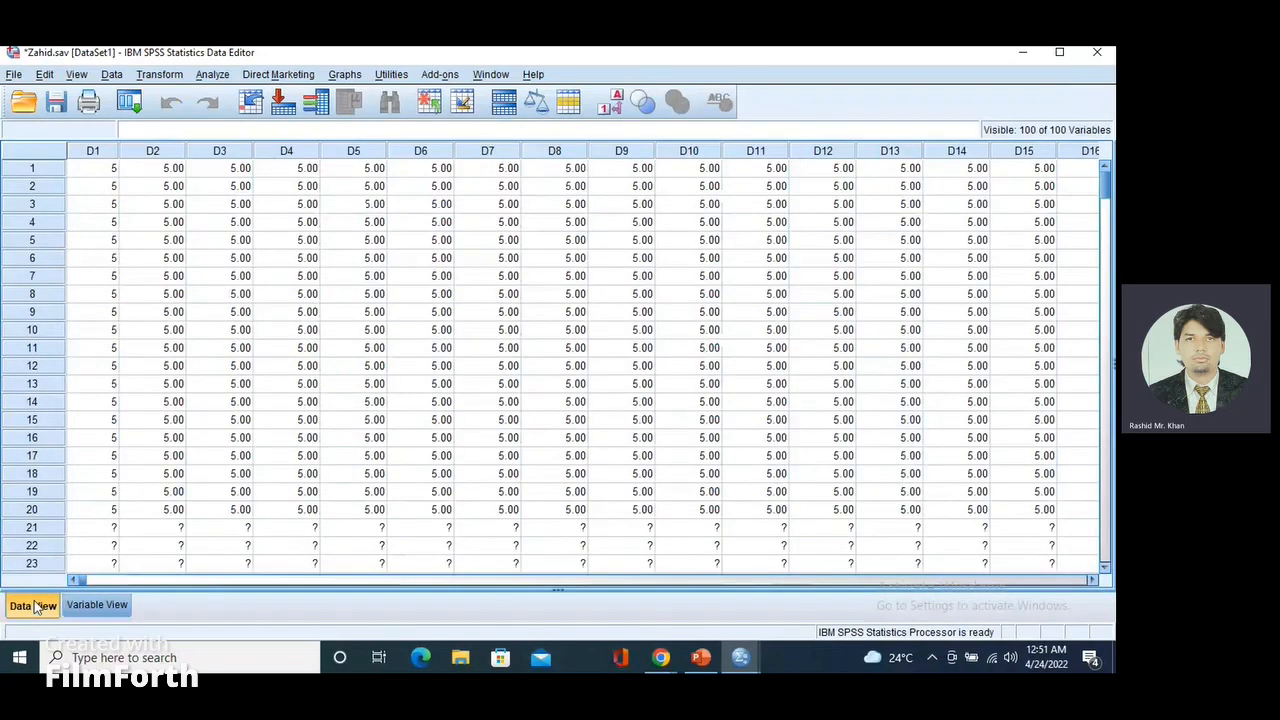
{"action": "left_click_drag", "start_coordinate": [120, 580], "coordinate": [942, 589]}
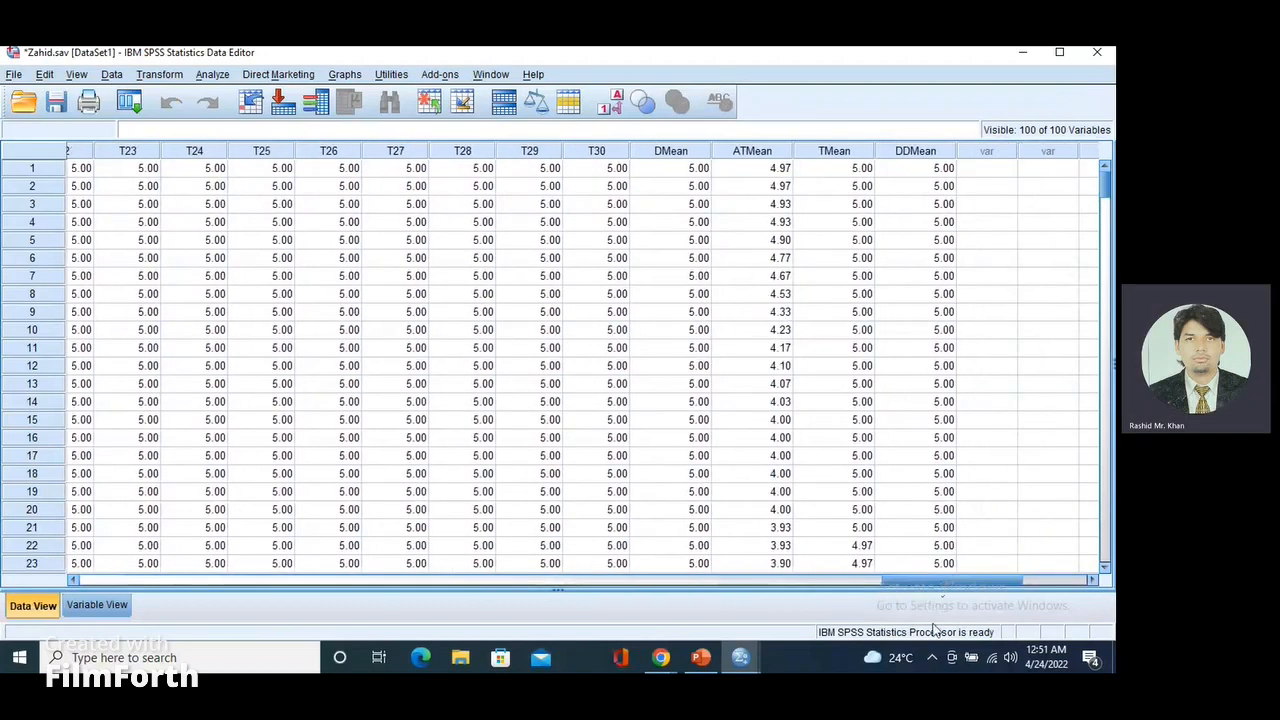
{"action": "left_click", "coordinate": [924, 152]}
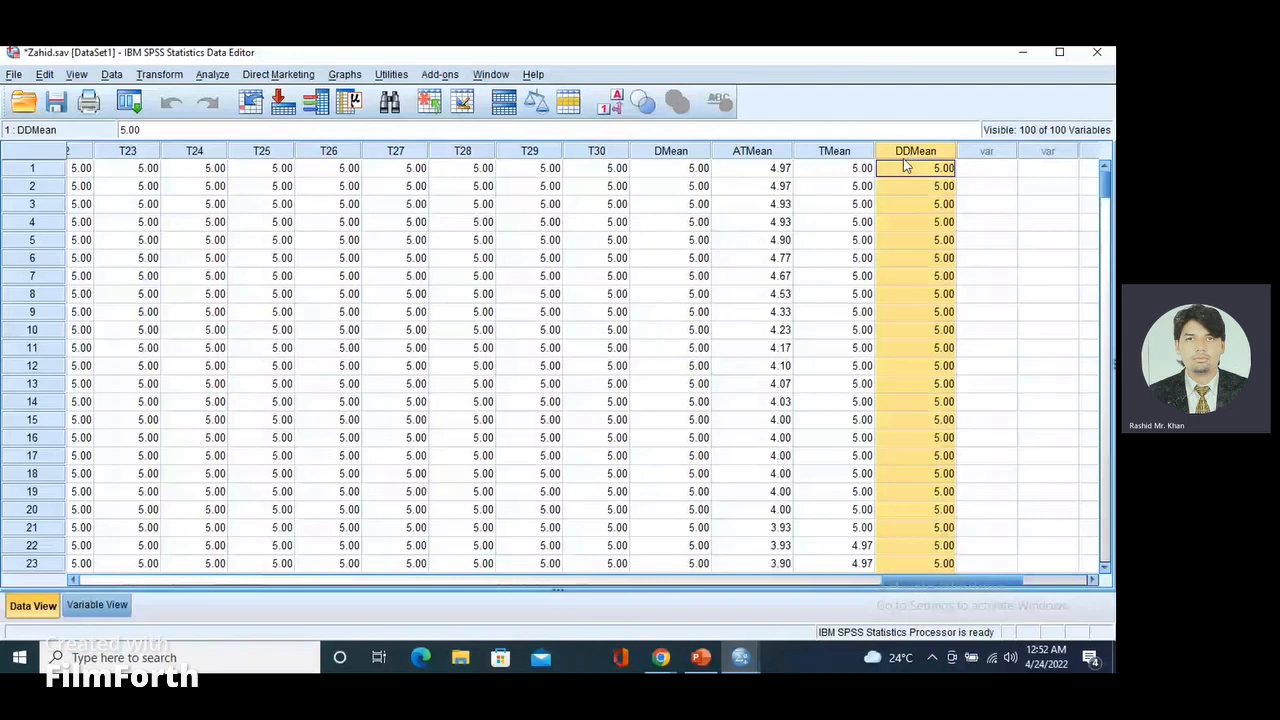
{"action": "left_click", "coordinate": [672, 152]}
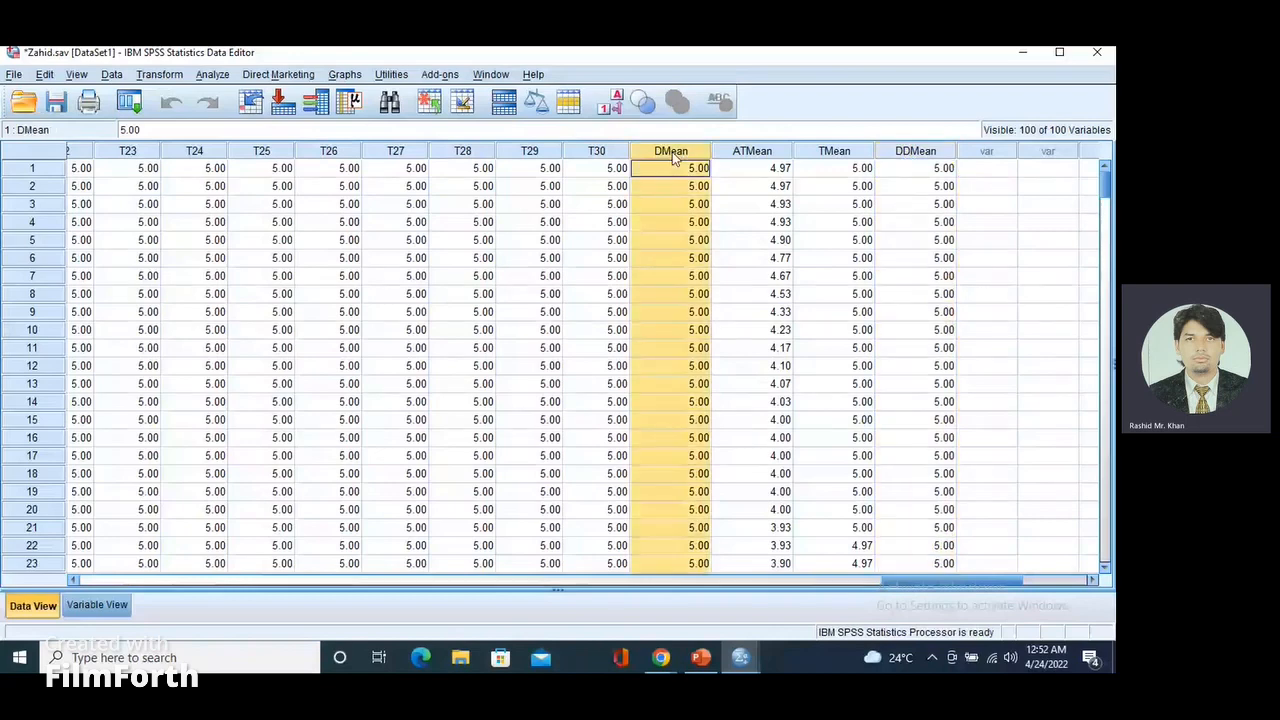
{"action": "left_click", "coordinate": [748, 152]}
{"action": "left_click", "coordinate": [834, 152]}
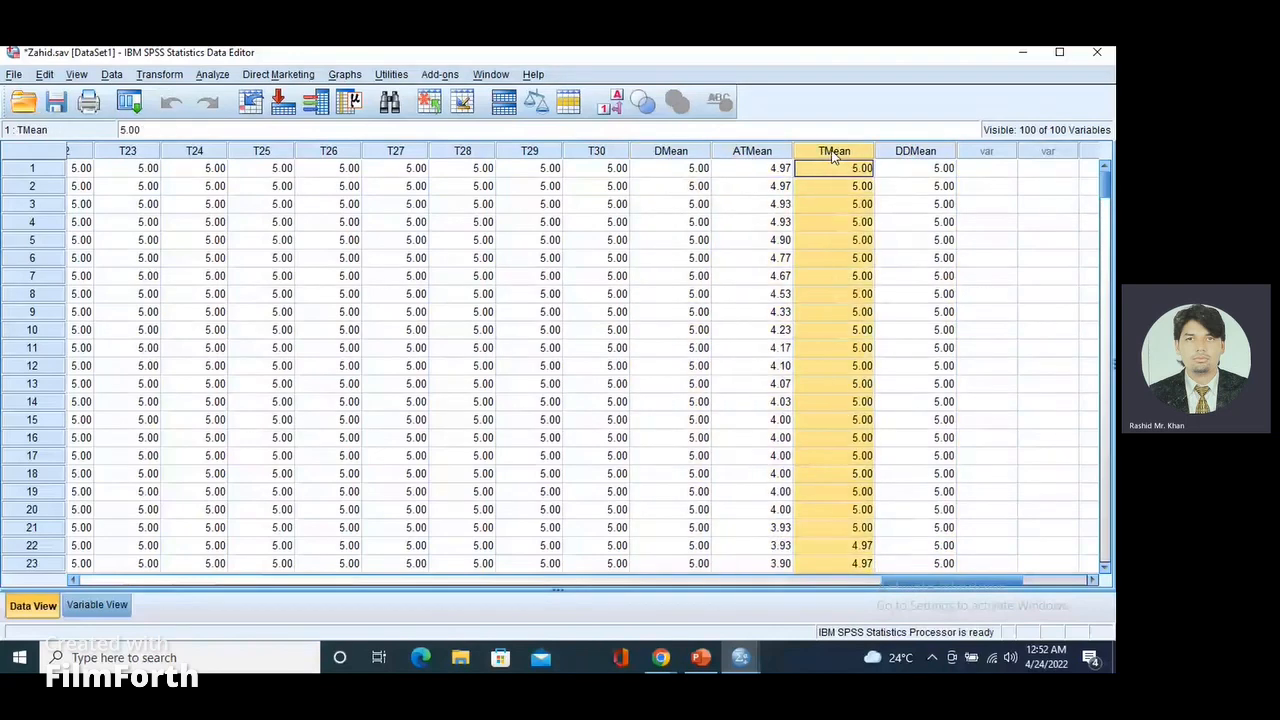
{"action": "left_click", "coordinate": [762, 152]}
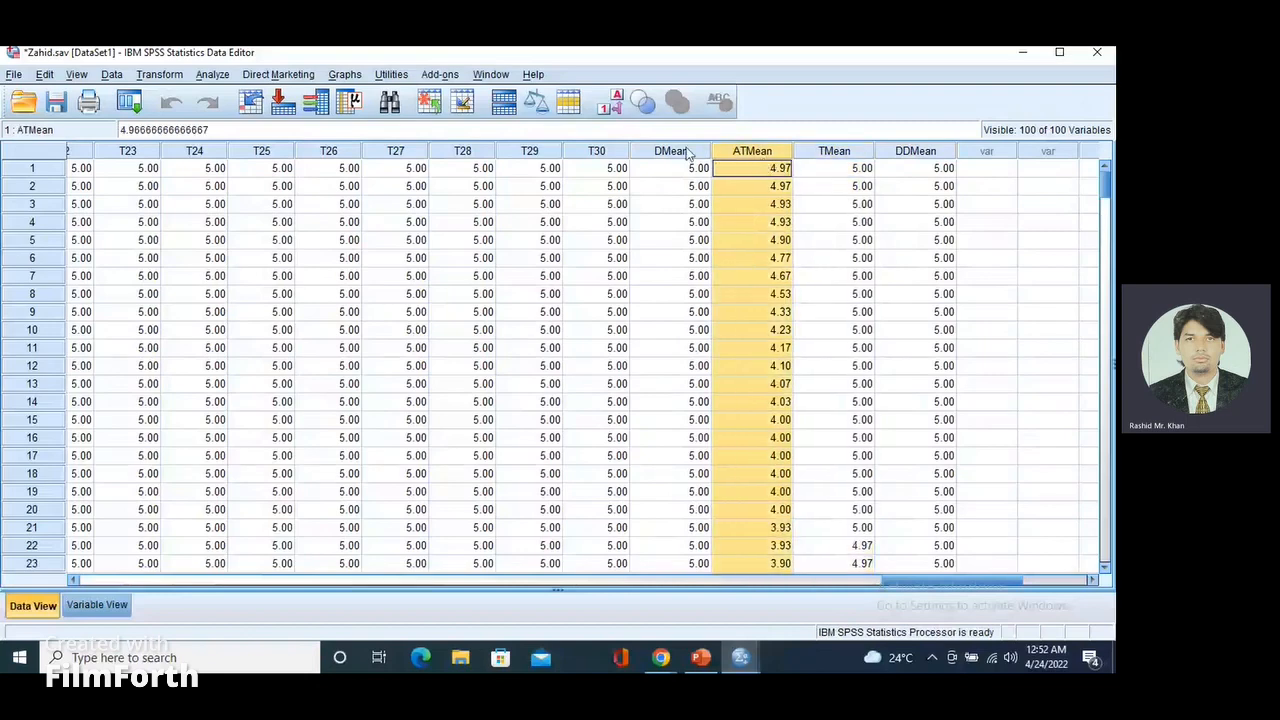
{"action": "left_click", "coordinate": [690, 152]}
{"action": "left_click", "coordinate": [775, 152]}
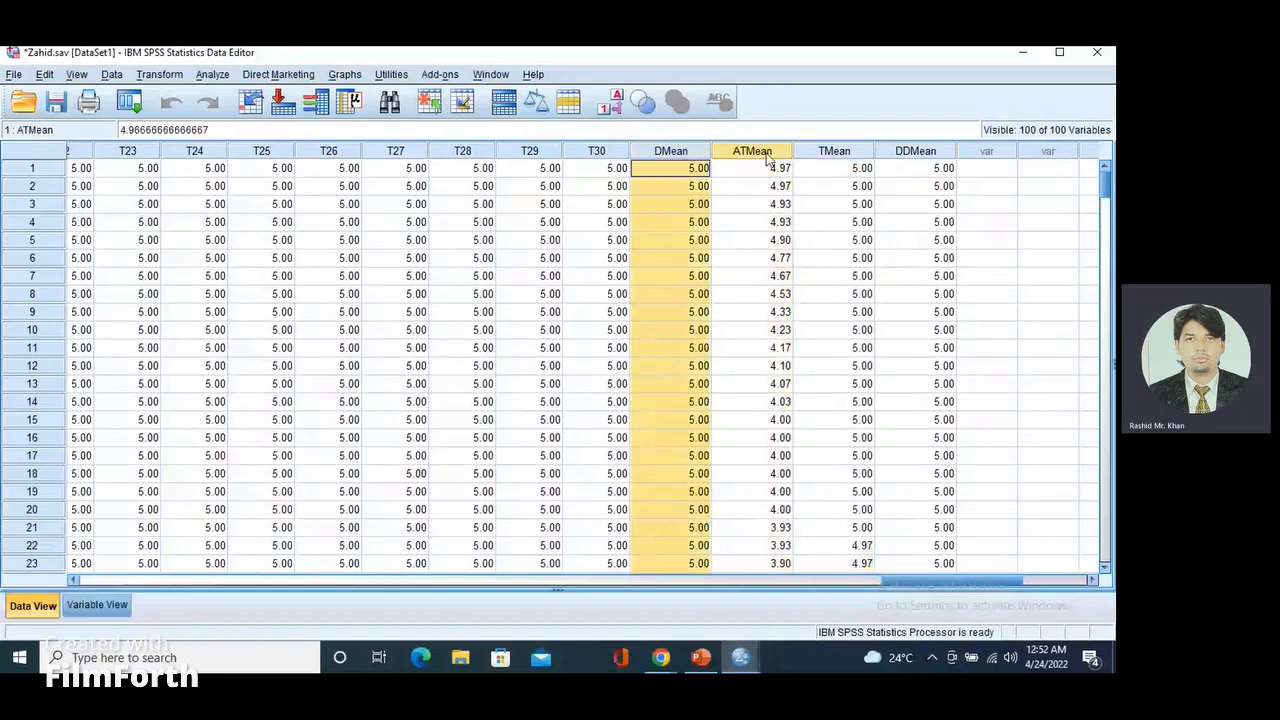
{"action": "left_click", "coordinate": [832, 155]}
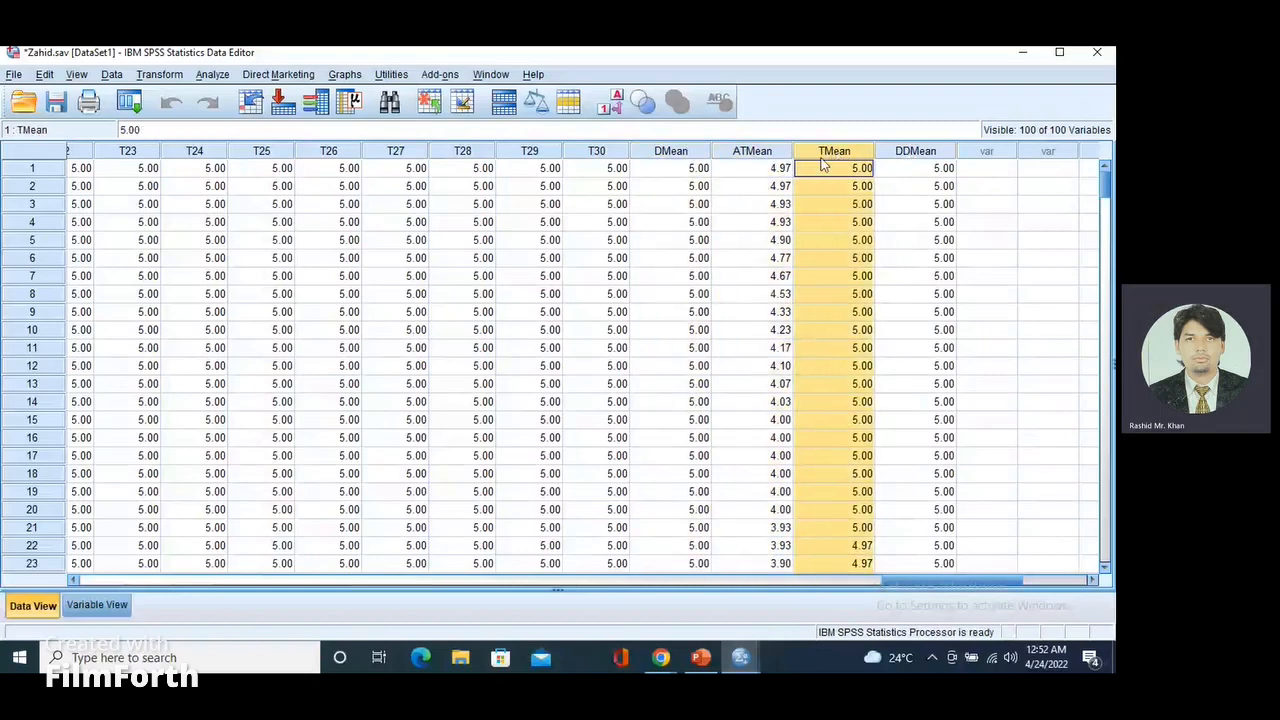
Set up a bivariate correlation with DMean, ATMean and TMean as its variables.
{"action": "left_click", "coordinate": [210, 76]}
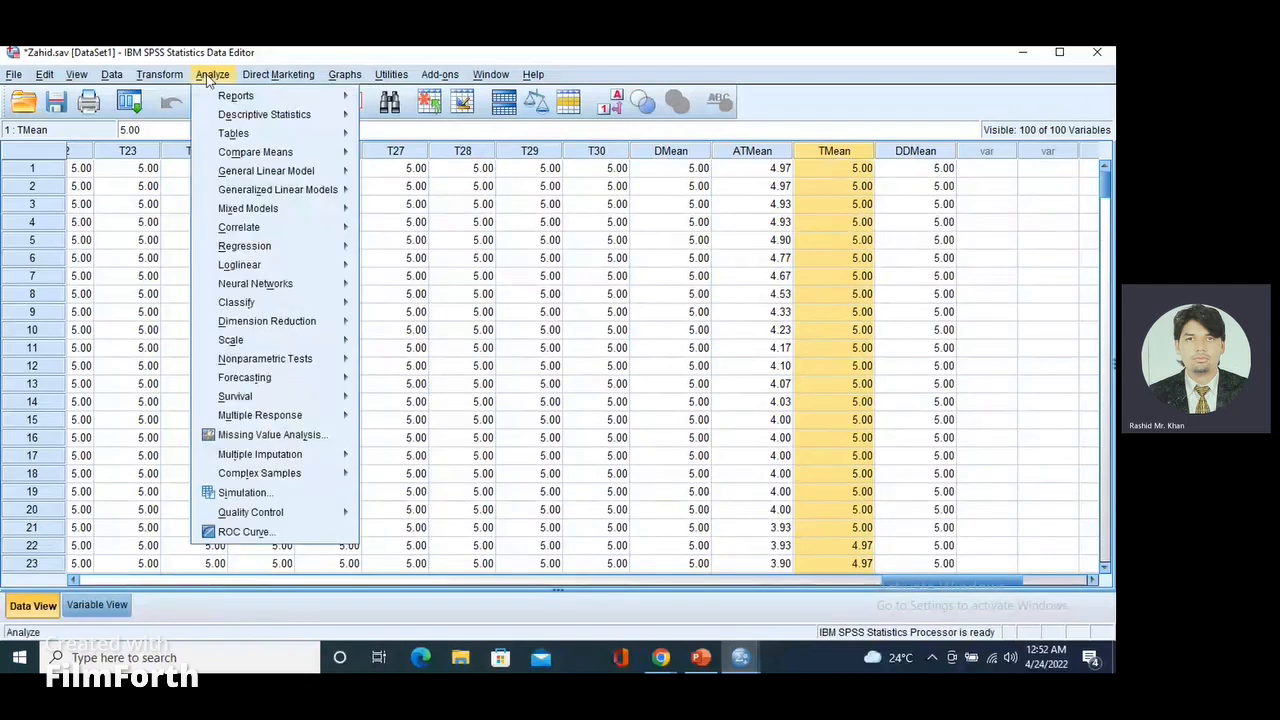
{"action": "mouse_move", "coordinate": [260, 228]}
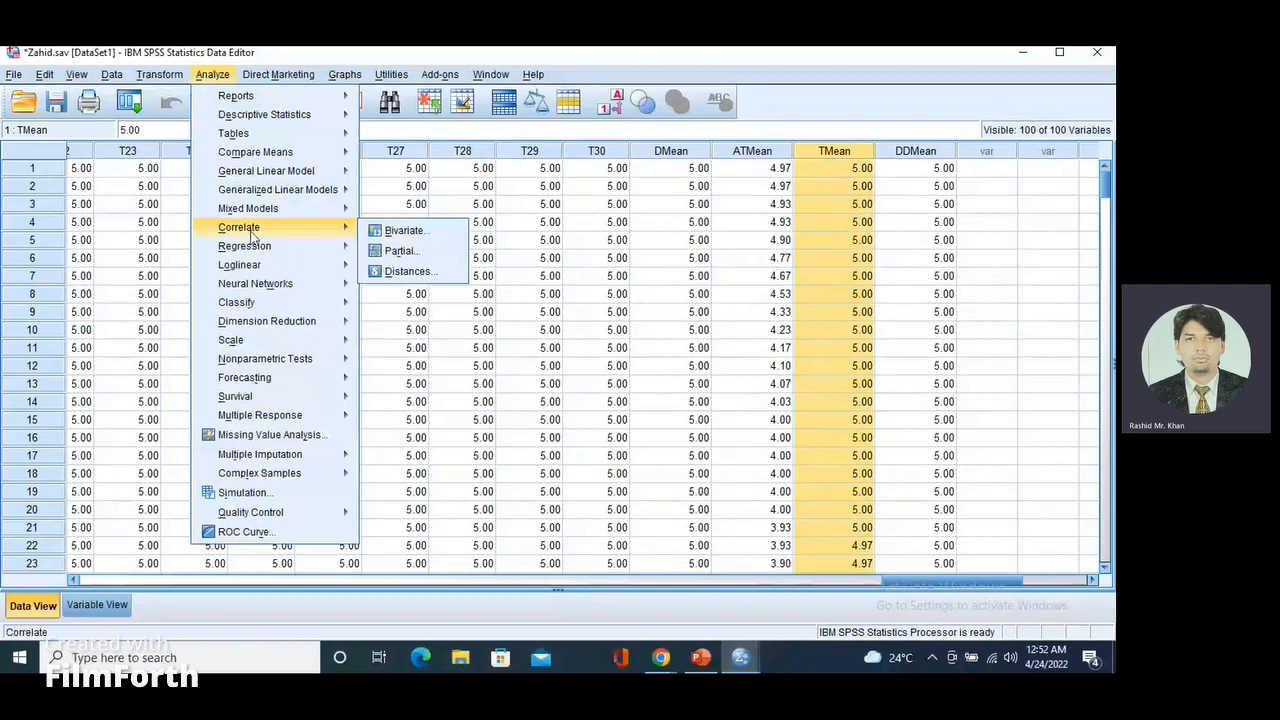
{"action": "left_click", "coordinate": [392, 232]}
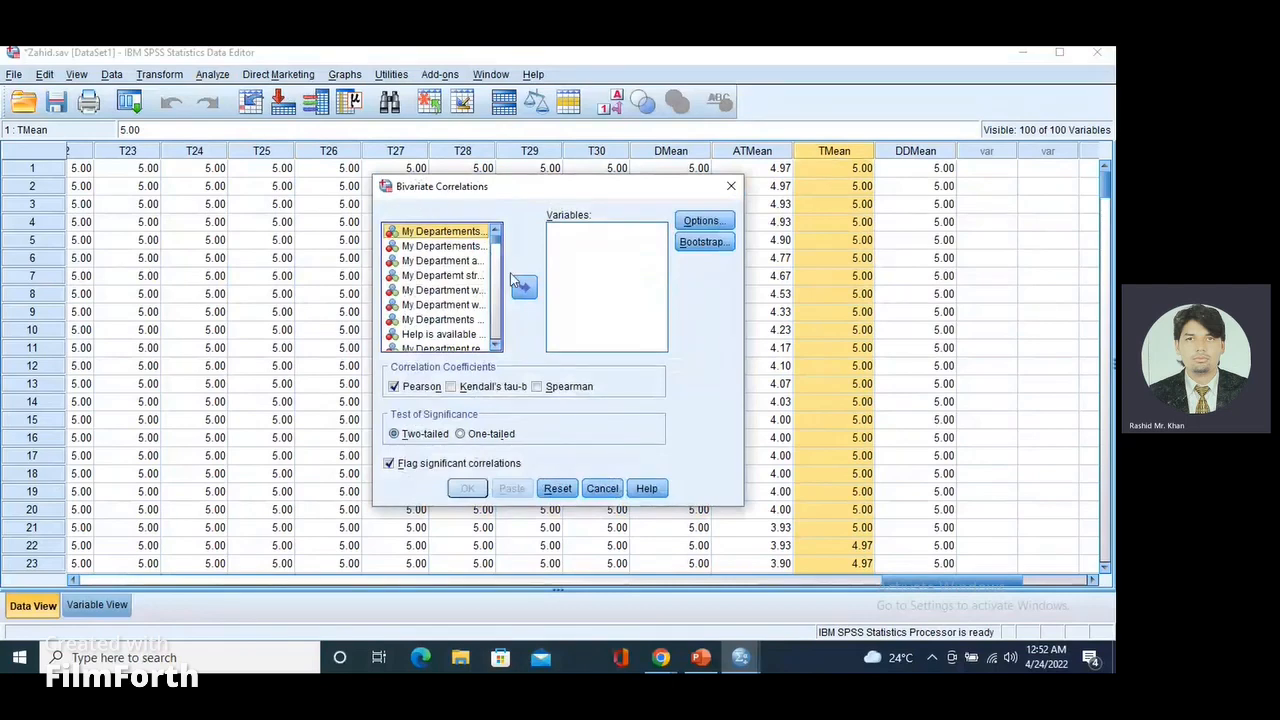
{"action": "left_click_drag", "start_coordinate": [496, 250], "coordinate": [502, 345]}
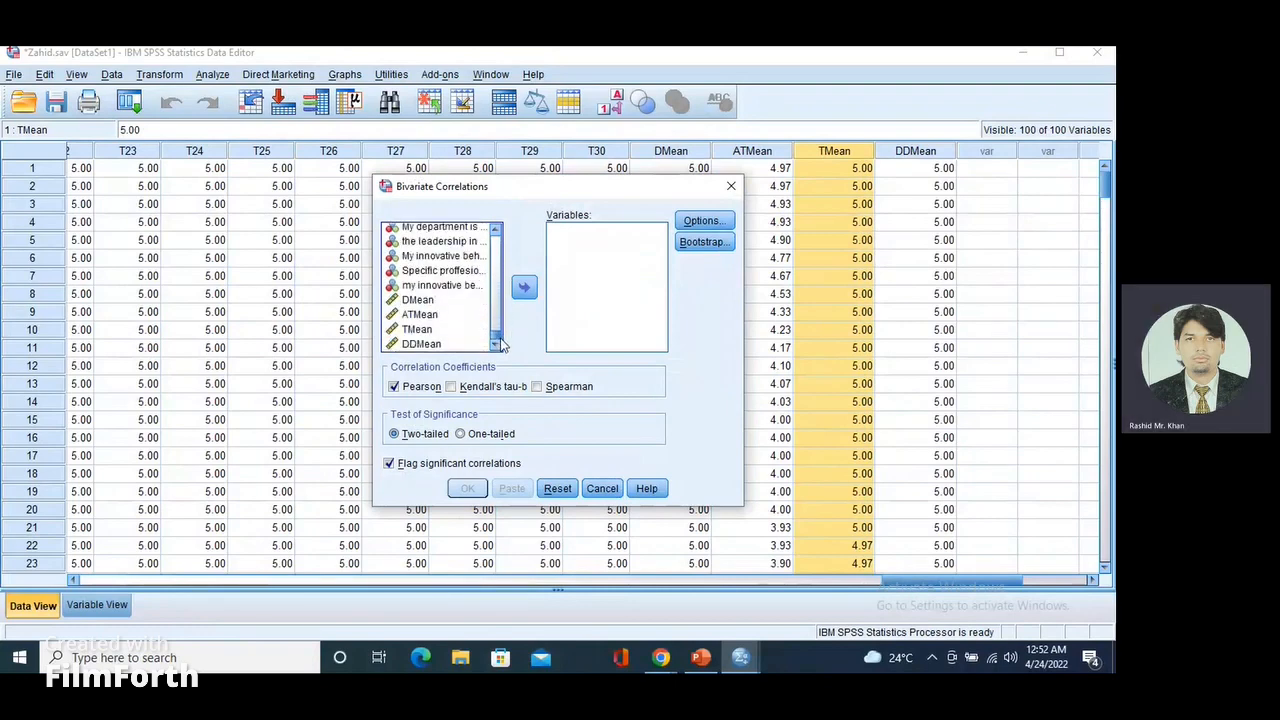
{"action": "left_click", "coordinate": [412, 302]}
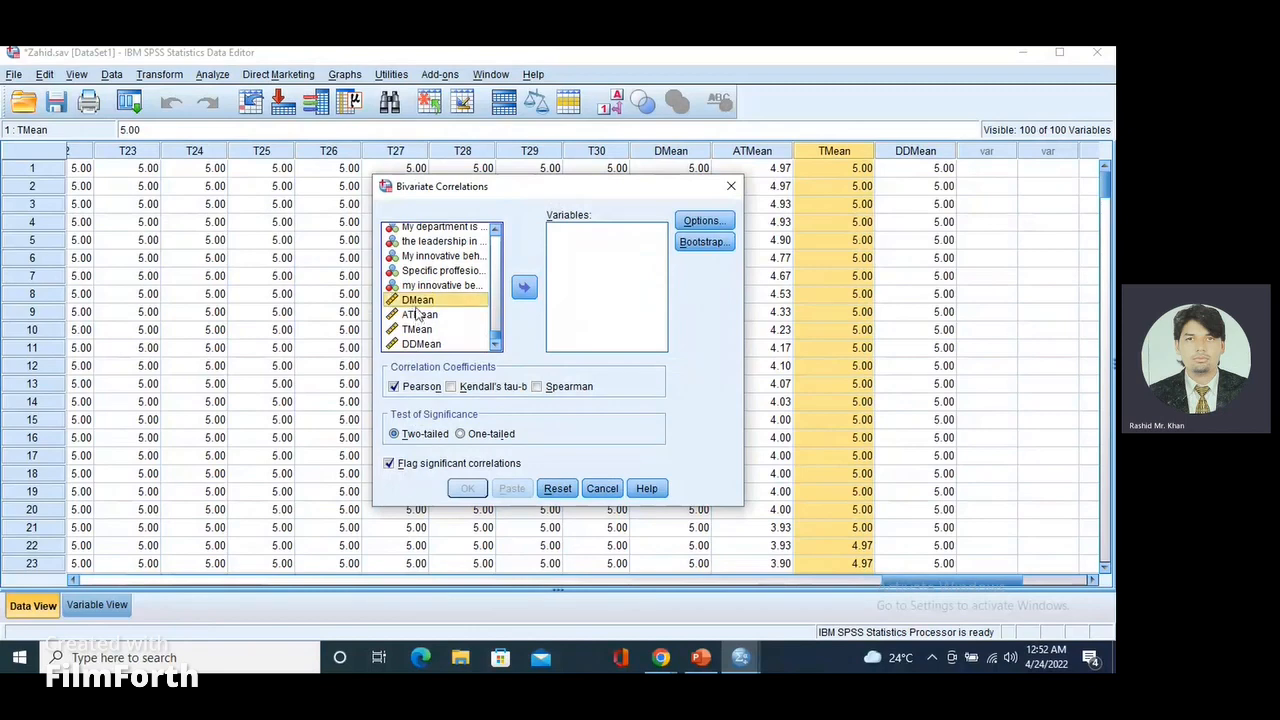
{"action": "double_click", "coordinate": [420, 300]}
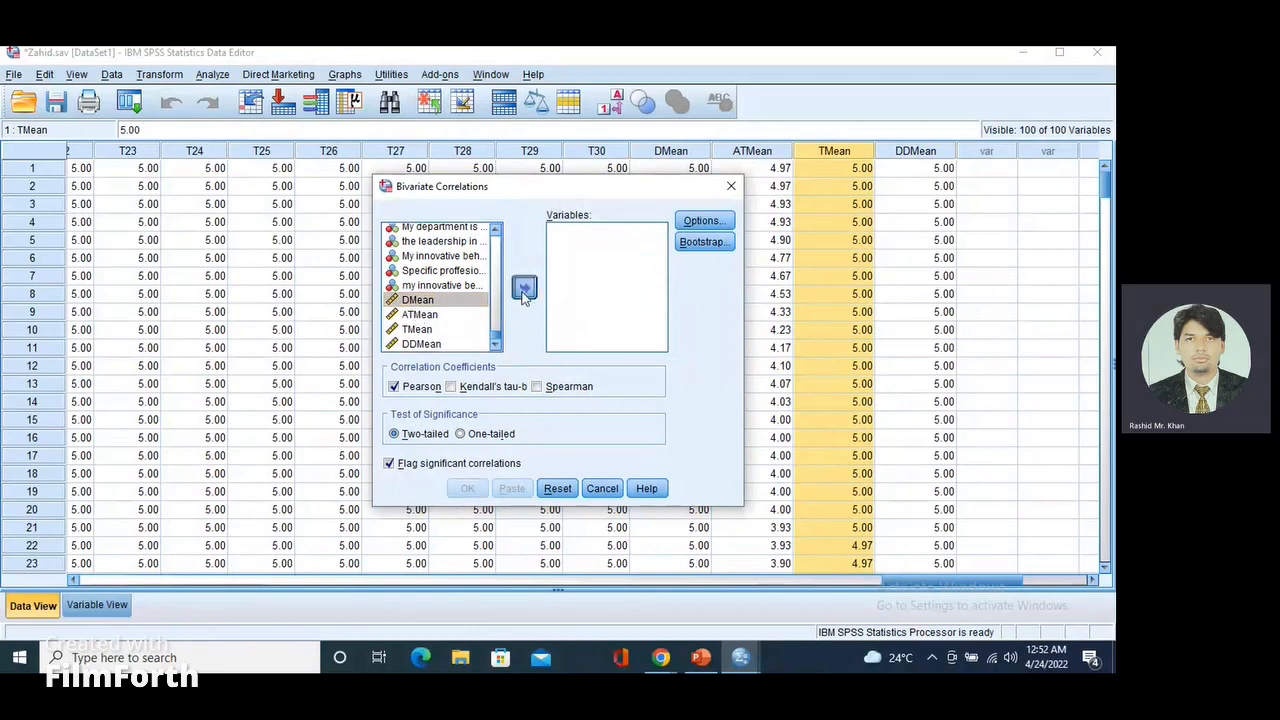
{"action": "left_click", "coordinate": [420, 315]}
{"action": "left_click", "coordinate": [524, 288]}
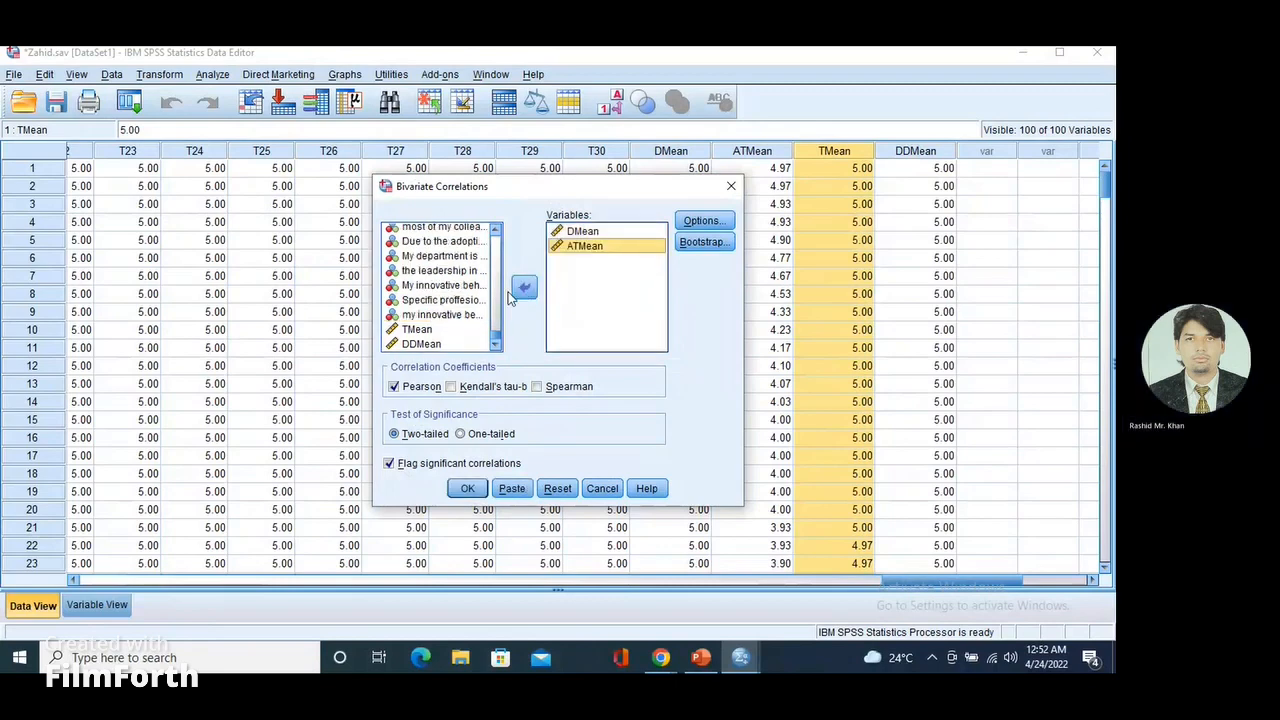
{"action": "left_click", "coordinate": [418, 330]}
{"action": "left_click", "coordinate": [524, 289]}
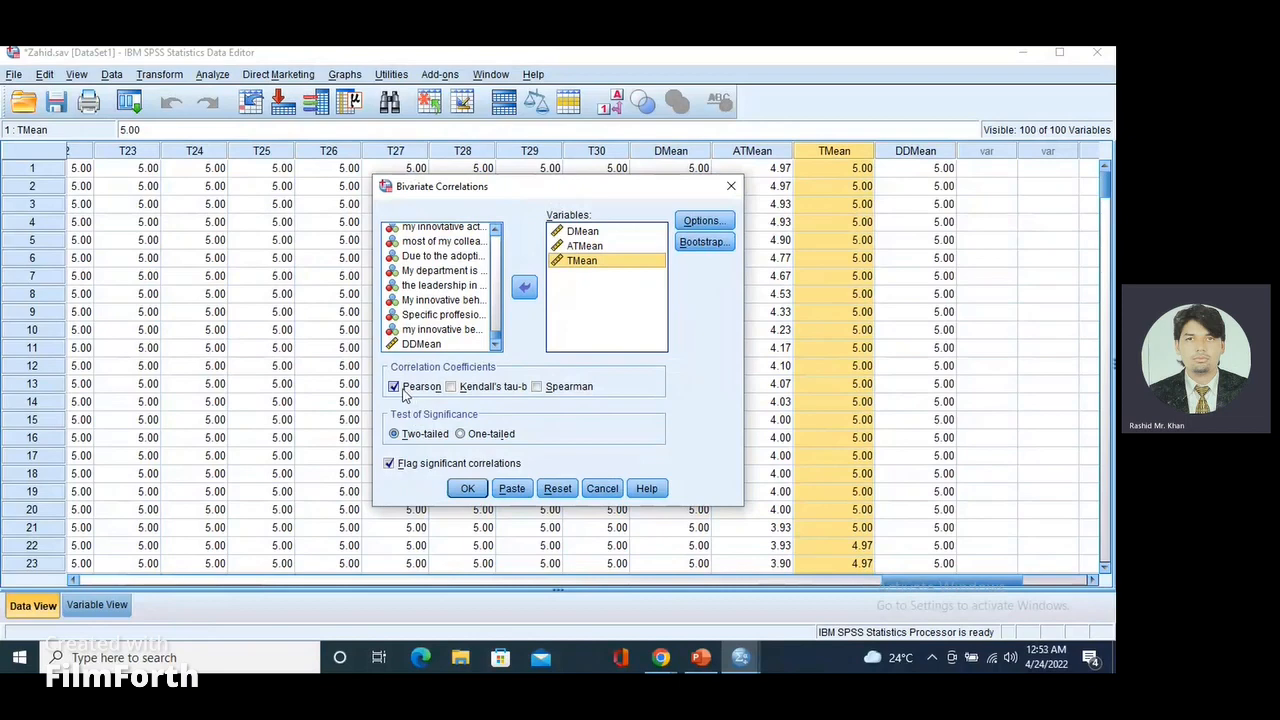
Include the Spearman coefficient plus means and standard deviations in the bivariate correlation, and run it.
{"action": "left_click", "coordinate": [537, 388]}
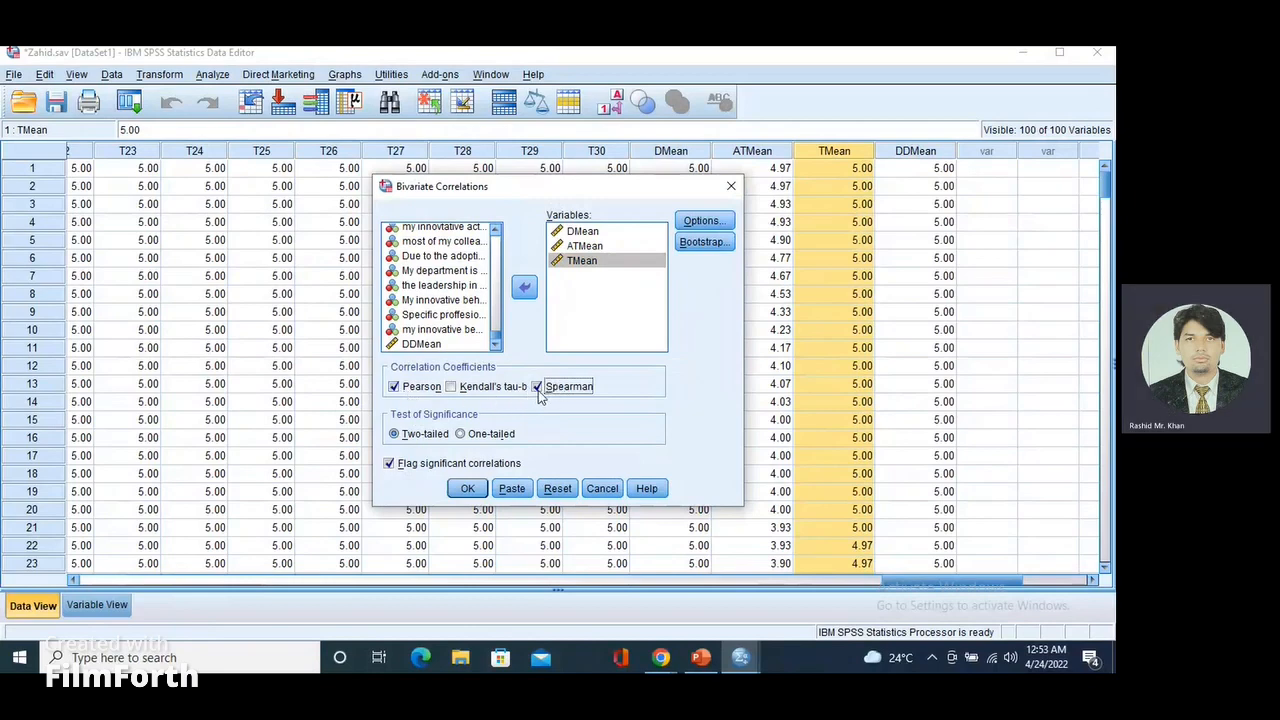
{"action": "left_click", "coordinate": [702, 220]}
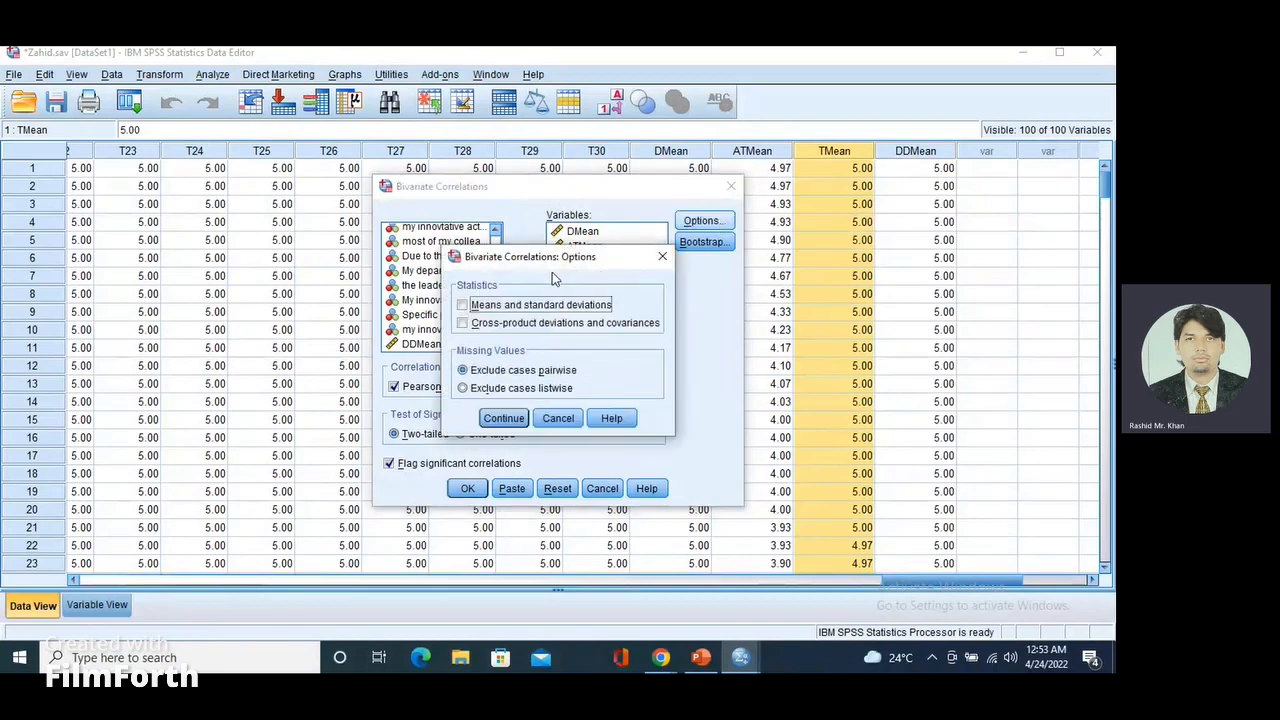
{"action": "left_click", "coordinate": [463, 305]}
{"action": "left_click", "coordinate": [513, 422]}
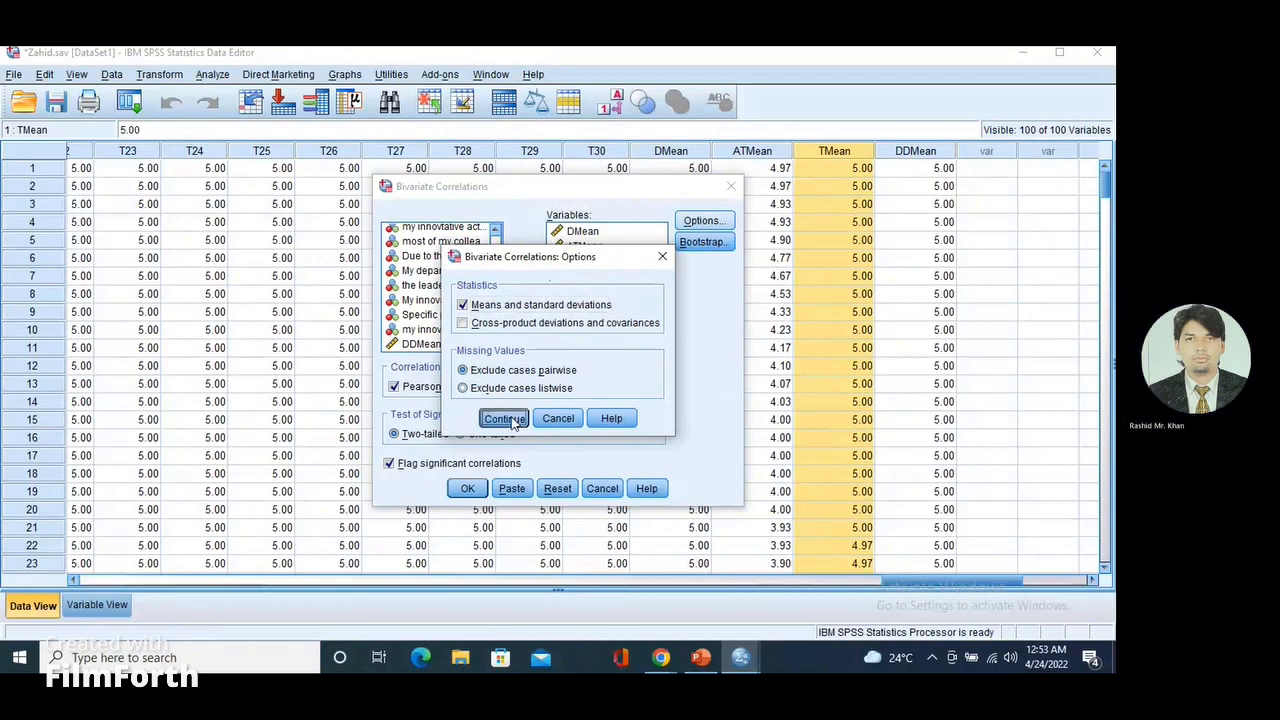
{"action": "left_click", "coordinate": [466, 488]}
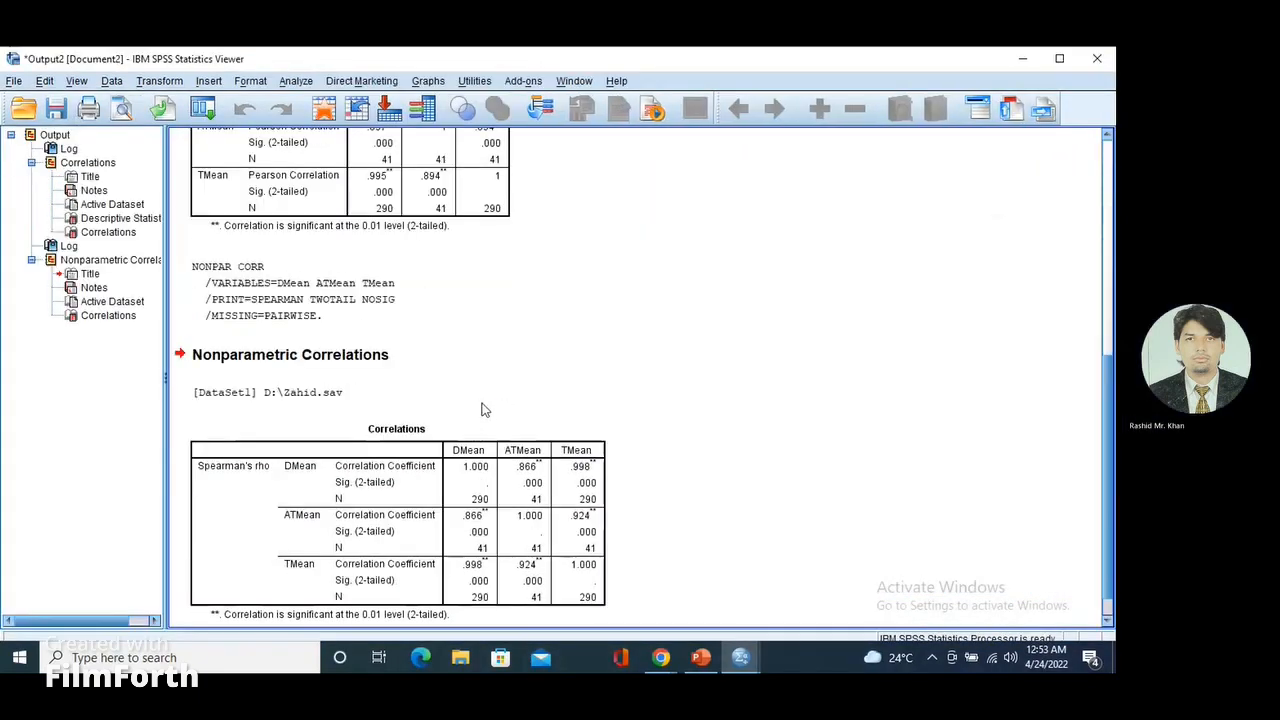
Review the Descriptive Statistics table for the means and standard deviations of DMean, ATMean and TMean.
{"action": "scroll", "coordinate": [470, 402], "scroll_direction": "up", "scroll_amount": 5}
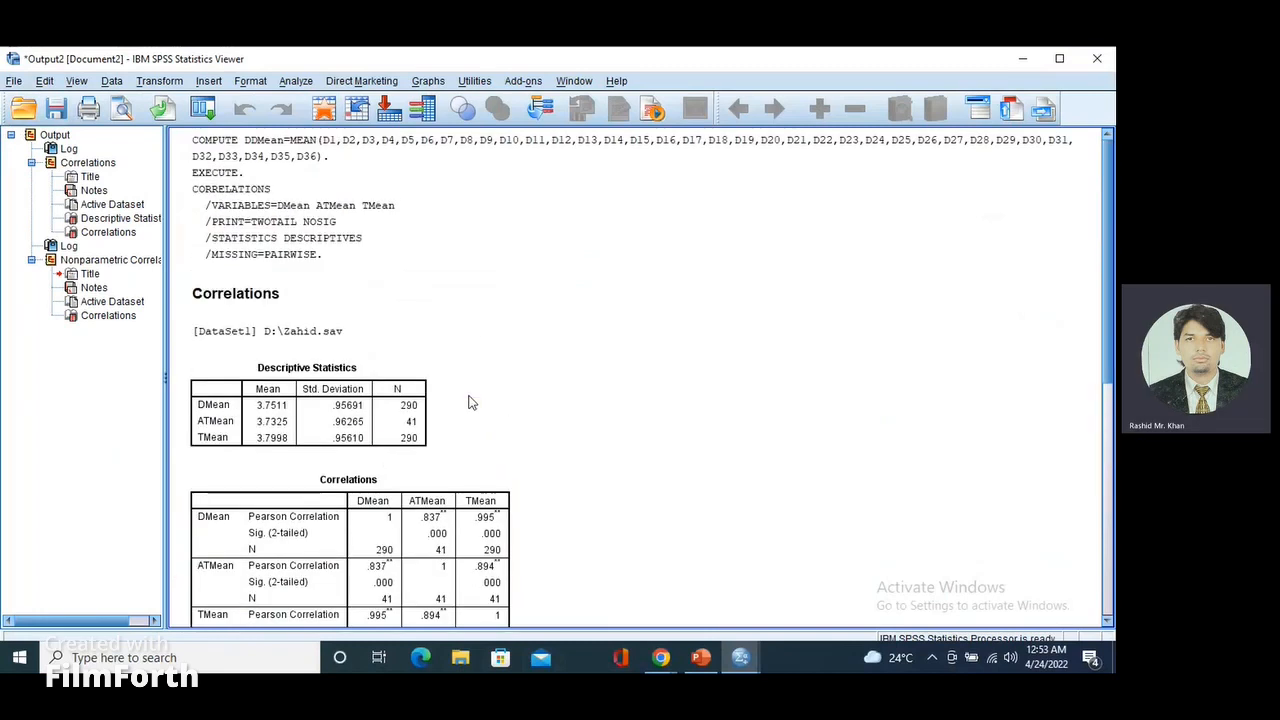
{"action": "scroll", "coordinate": [470, 402], "scroll_direction": "down", "scroll_amount": 1}
{"action": "left_click", "coordinate": [389, 370]}
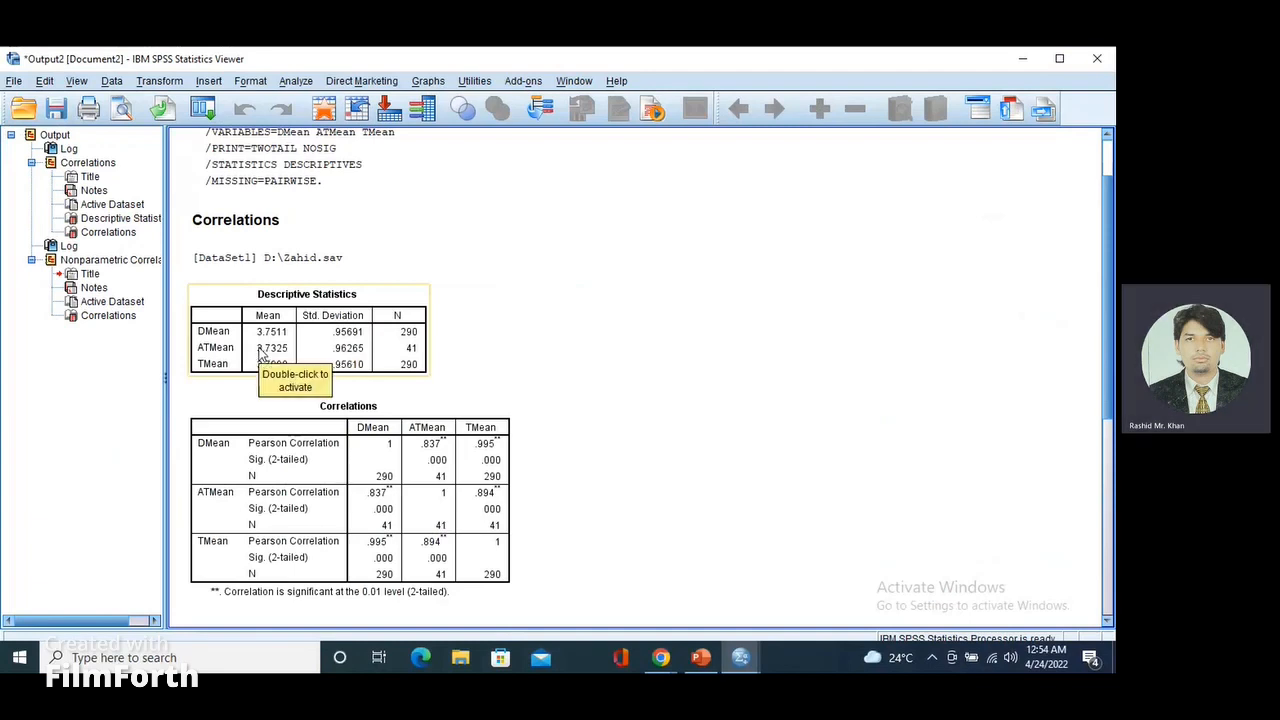
Examine the Pearson correlation and significance between DMean and ATMean, comparing both mirrored entries in the Correlations table.
{"action": "scroll", "coordinate": [424, 350], "scroll_direction": "down", "scroll_amount": 3}
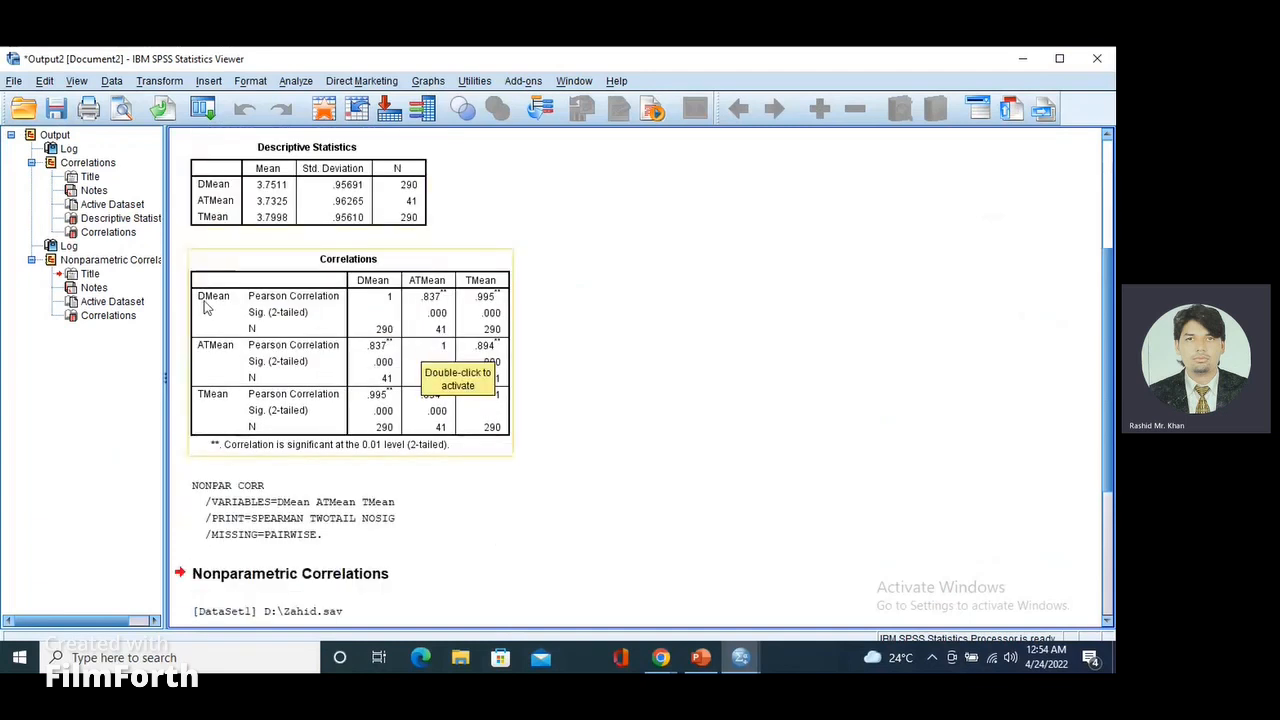
{"action": "double_click", "coordinate": [390, 300]}
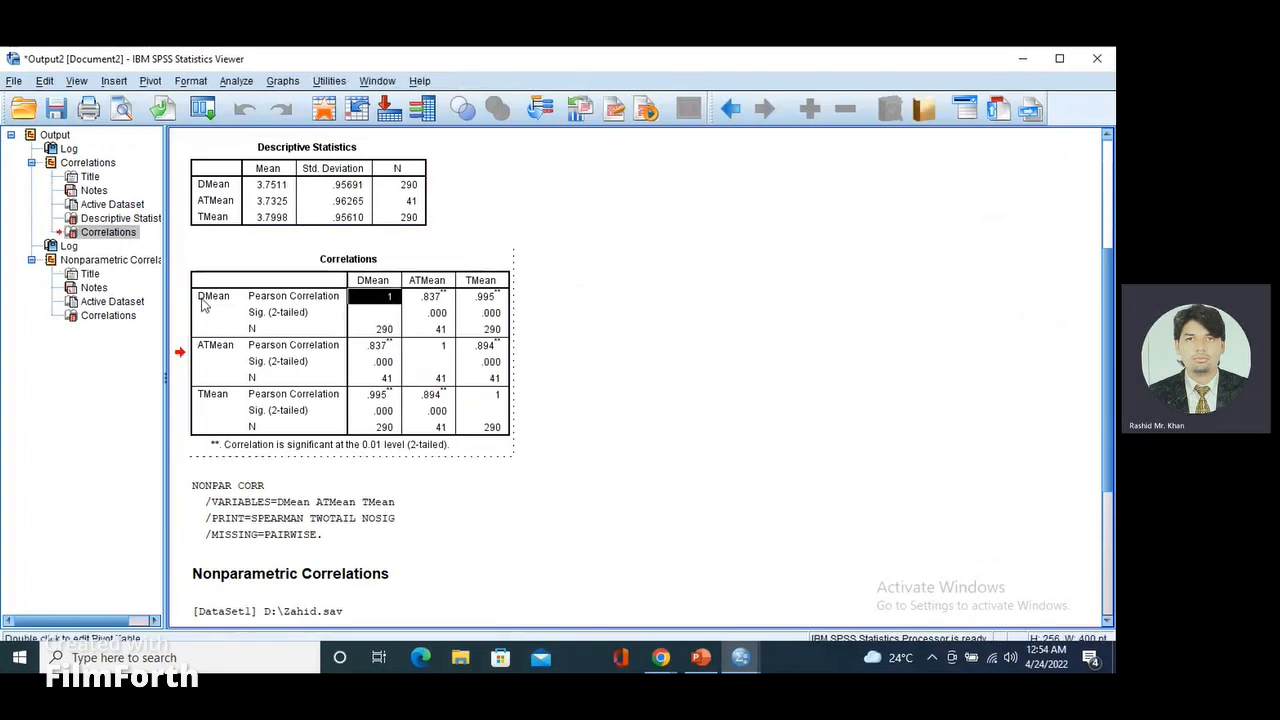
{"action": "left_click", "coordinate": [440, 300]}
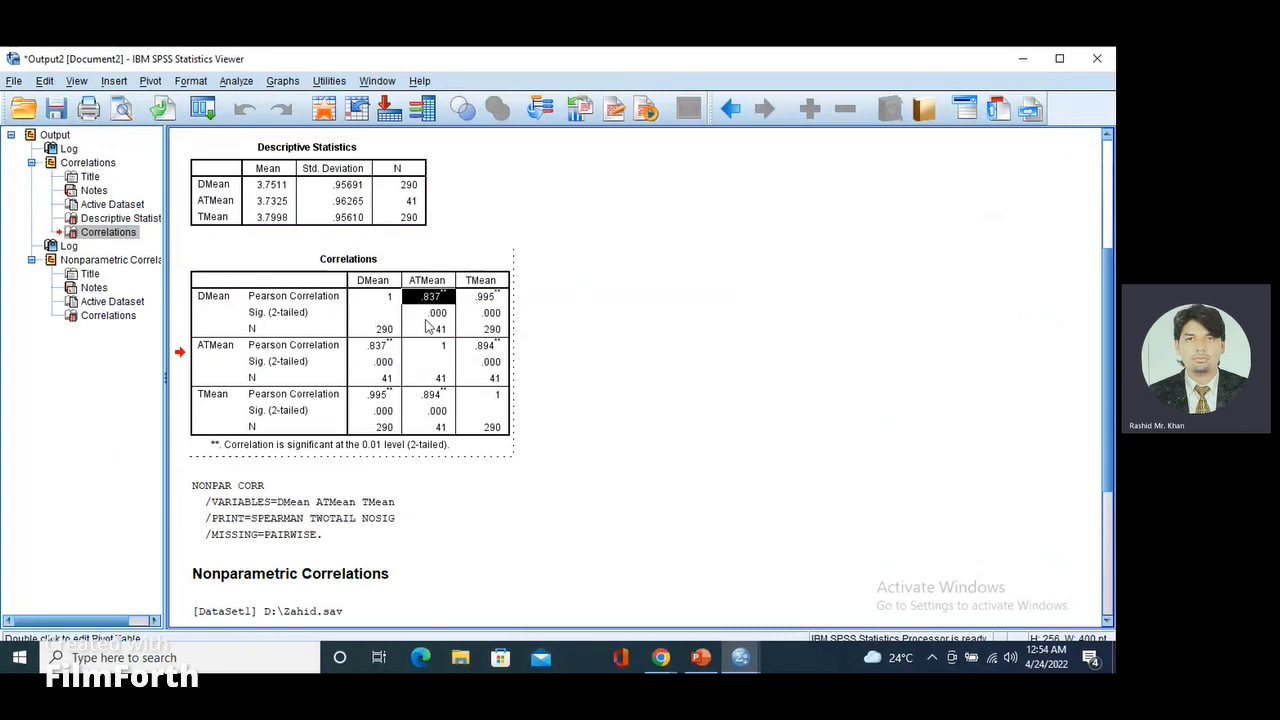
{"action": "left_click", "coordinate": [435, 315]}
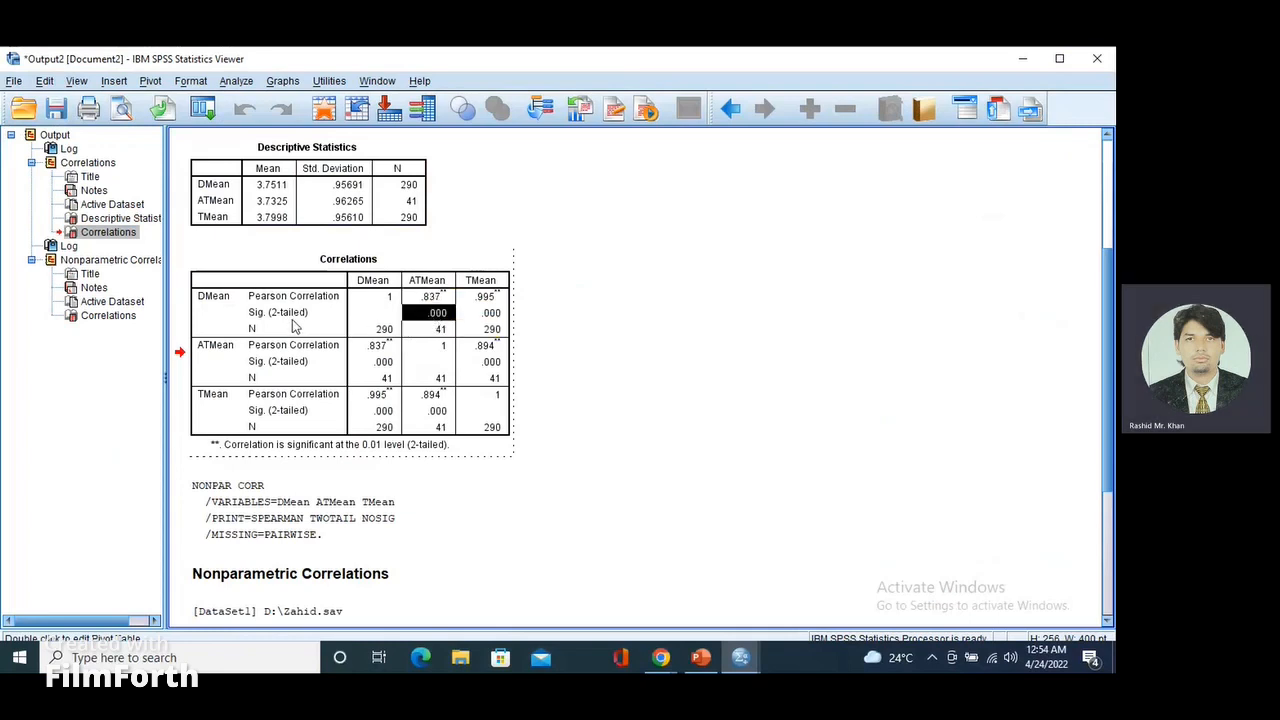
{"action": "left_click", "coordinate": [216, 354]}
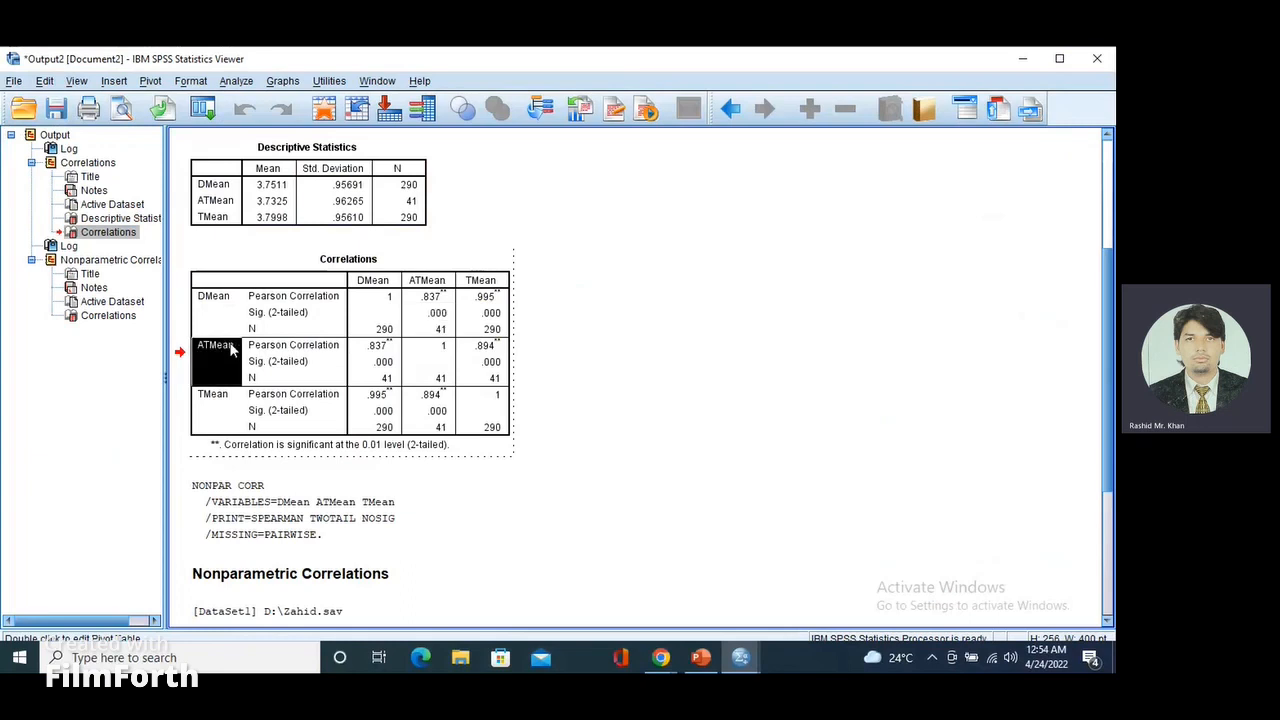
{"action": "left_click", "coordinate": [374, 281]}
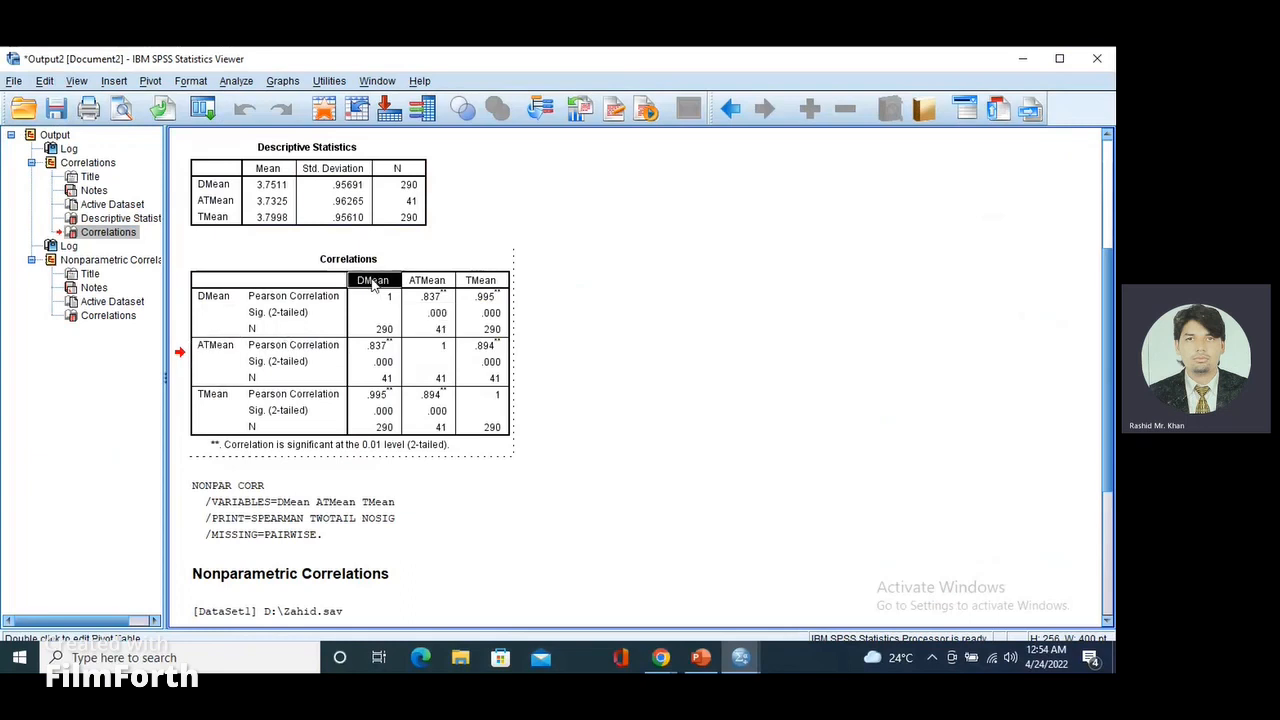
{"action": "left_click", "coordinate": [375, 348]}
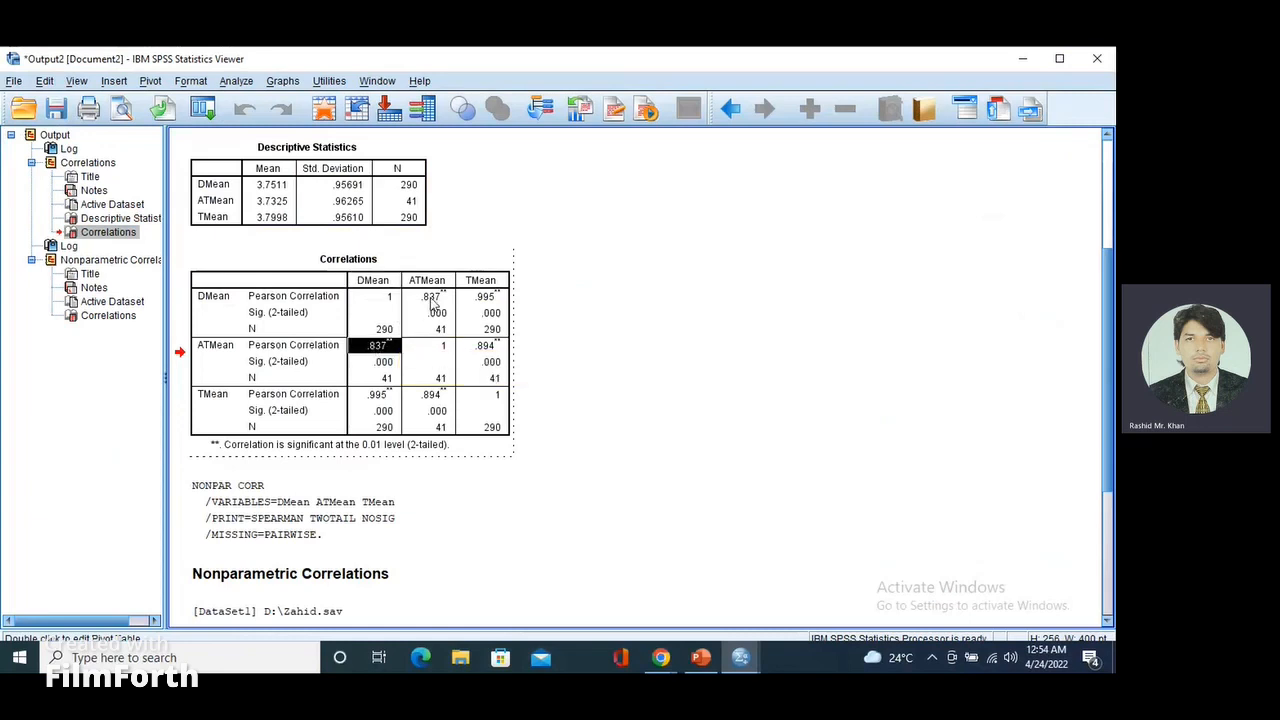
{"action": "left_click", "coordinate": [430, 298]}
{"action": "left_click", "coordinate": [380, 348]}
{"action": "left_click", "coordinate": [428, 298]}
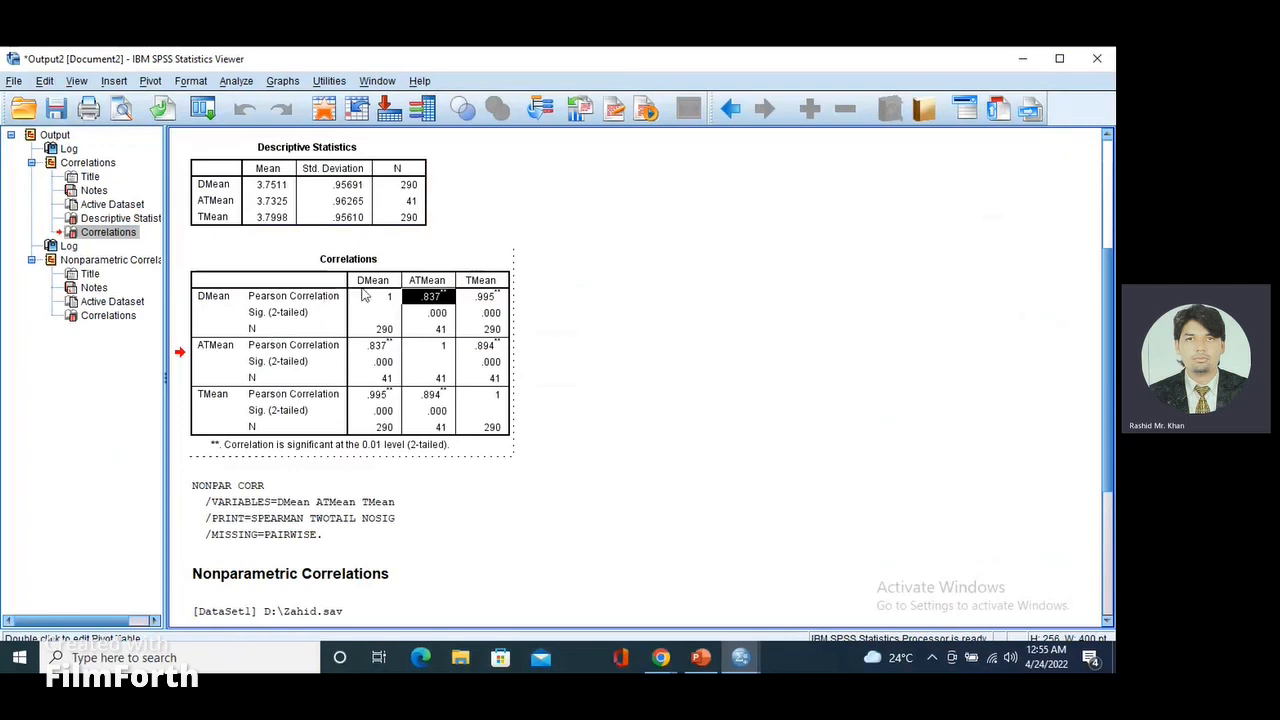
{"action": "left_click", "coordinate": [376, 347]}
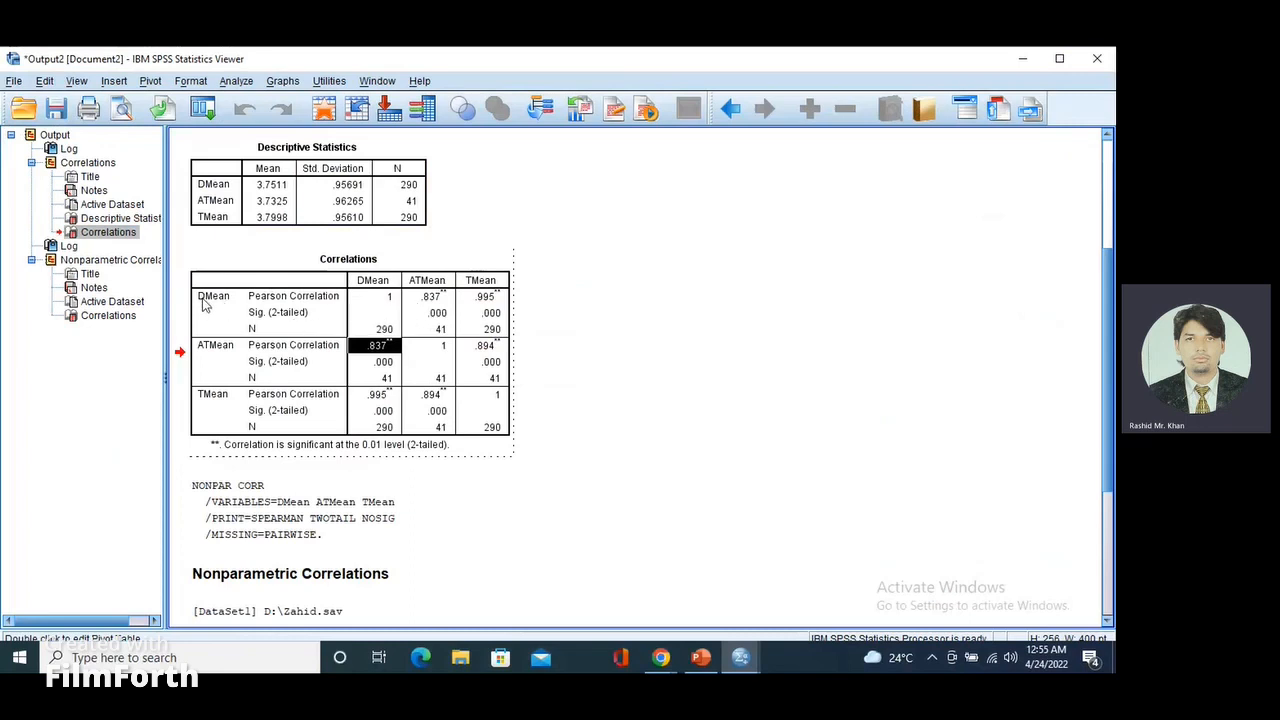
Examine the Pearson correlation and significance between DMean and TMean, checking the mirrored entry in the TMean row.
{"action": "left_click", "coordinate": [483, 300]}
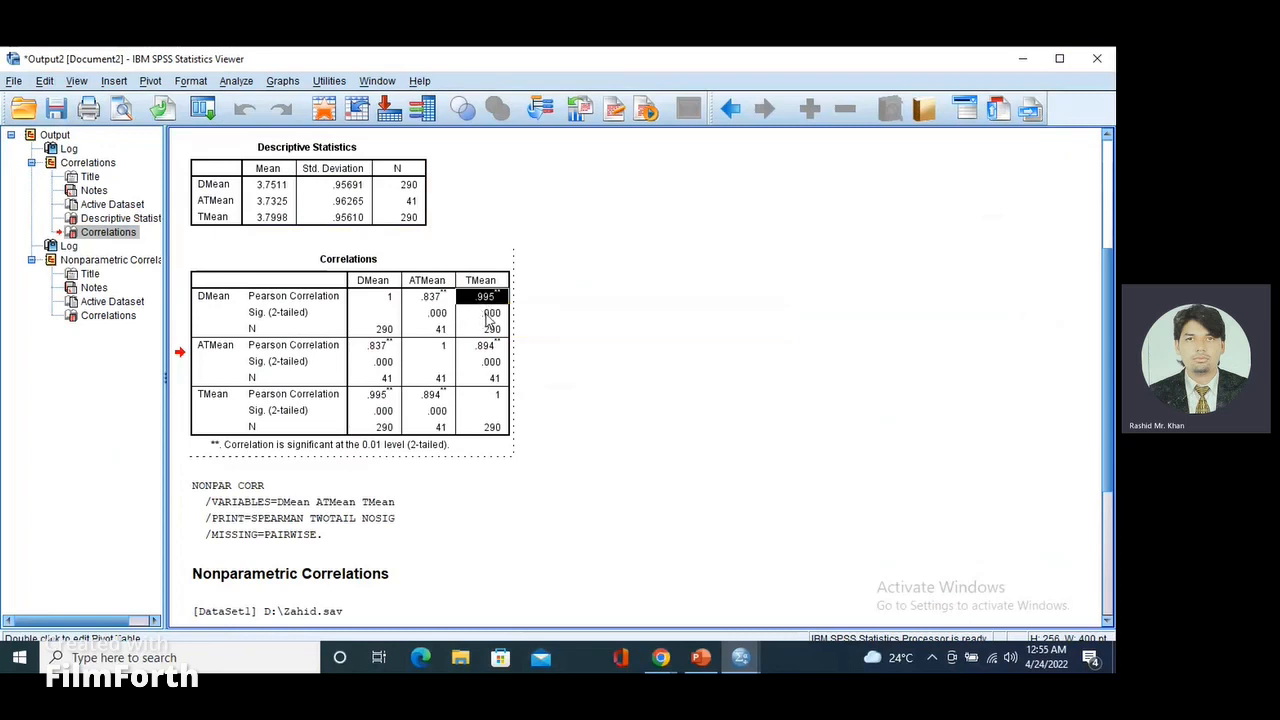
{"action": "left_click", "coordinate": [487, 314]}
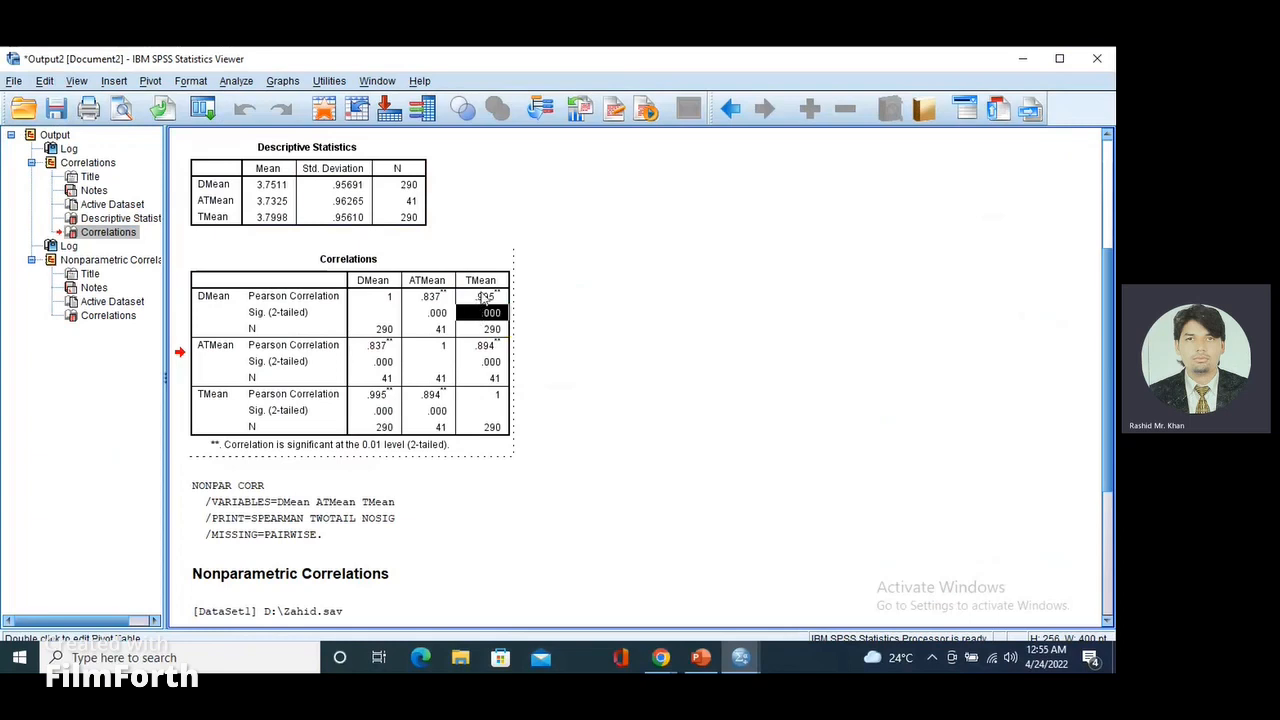
{"action": "left_click", "coordinate": [478, 299]}
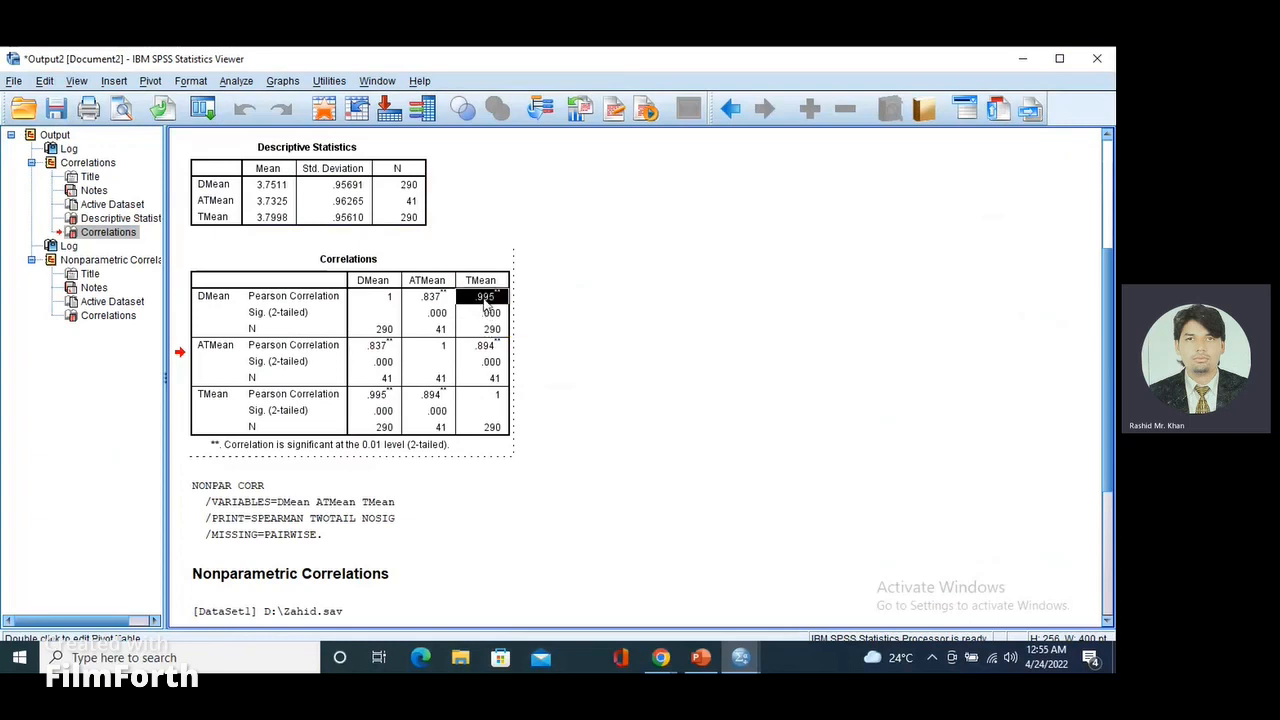
{"action": "mouse_move", "coordinate": [480, 302]}
{"action": "left_click", "coordinate": [221, 400]}
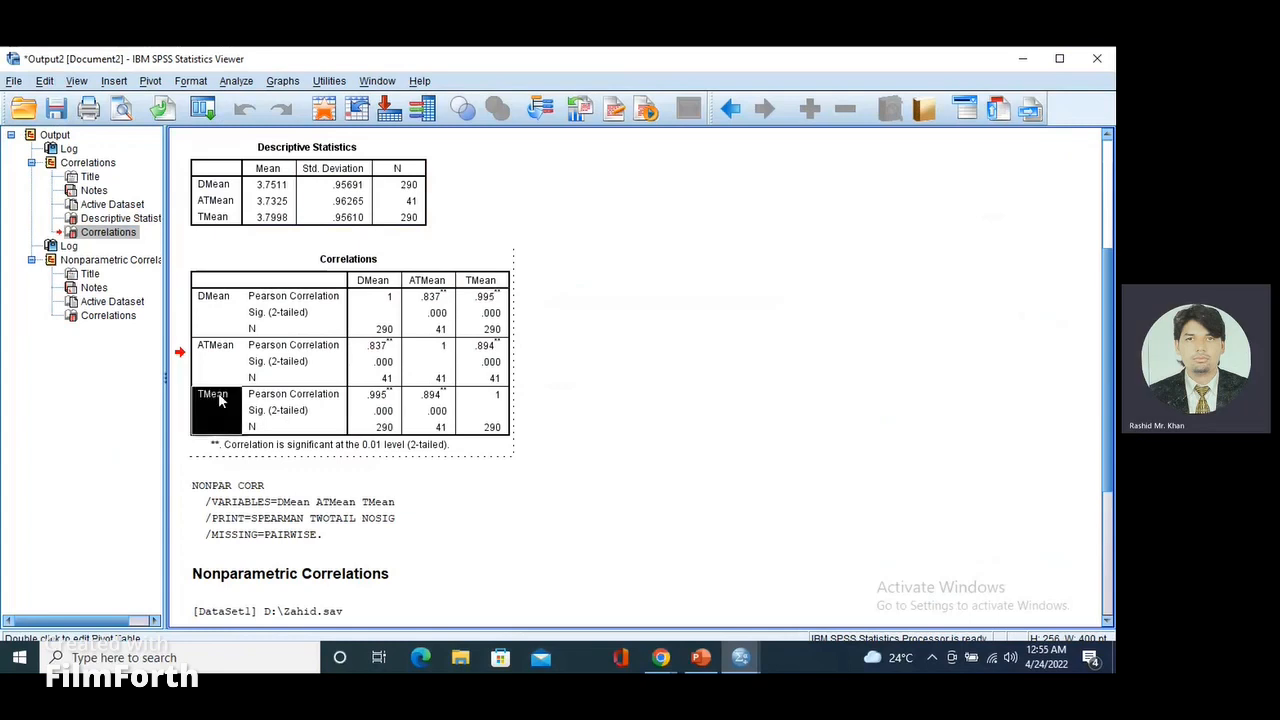
{"action": "left_click", "coordinate": [379, 285]}
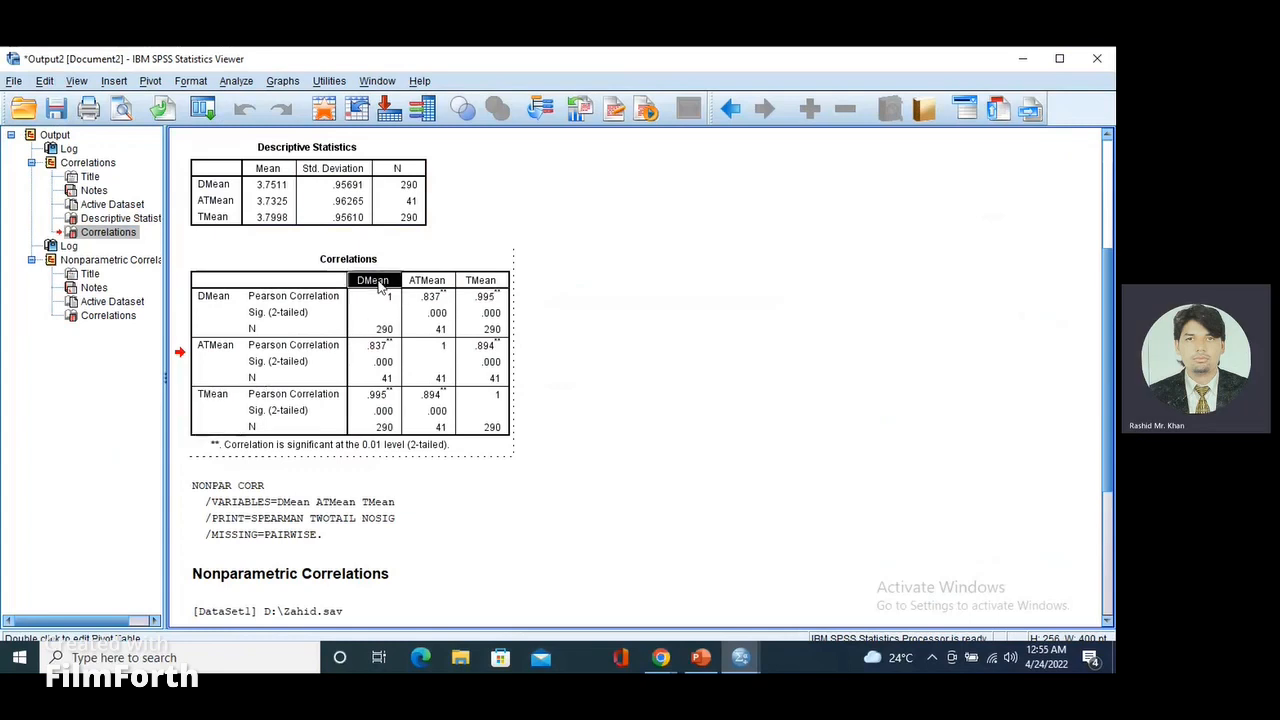
{"action": "left_click", "coordinate": [380, 400]}
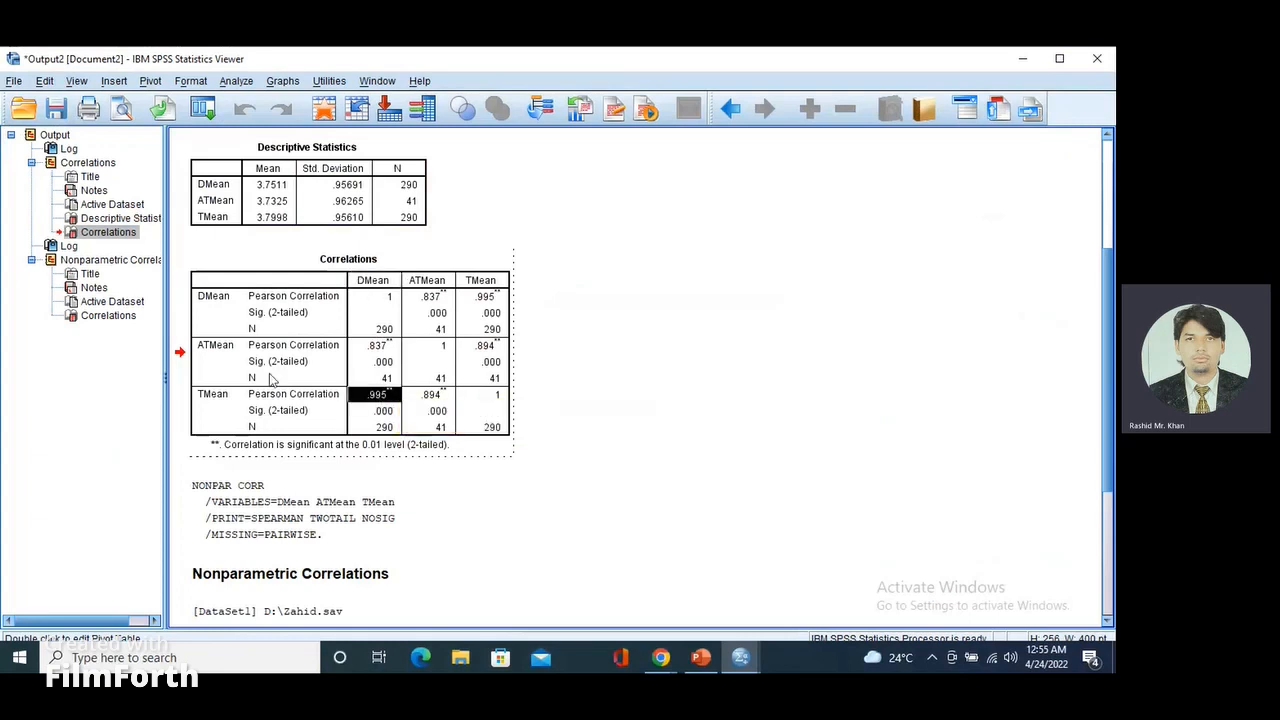
Compare the two mirrored Pearson correlation entries between ATMean and TMean.
{"action": "left_click", "coordinate": [223, 347]}
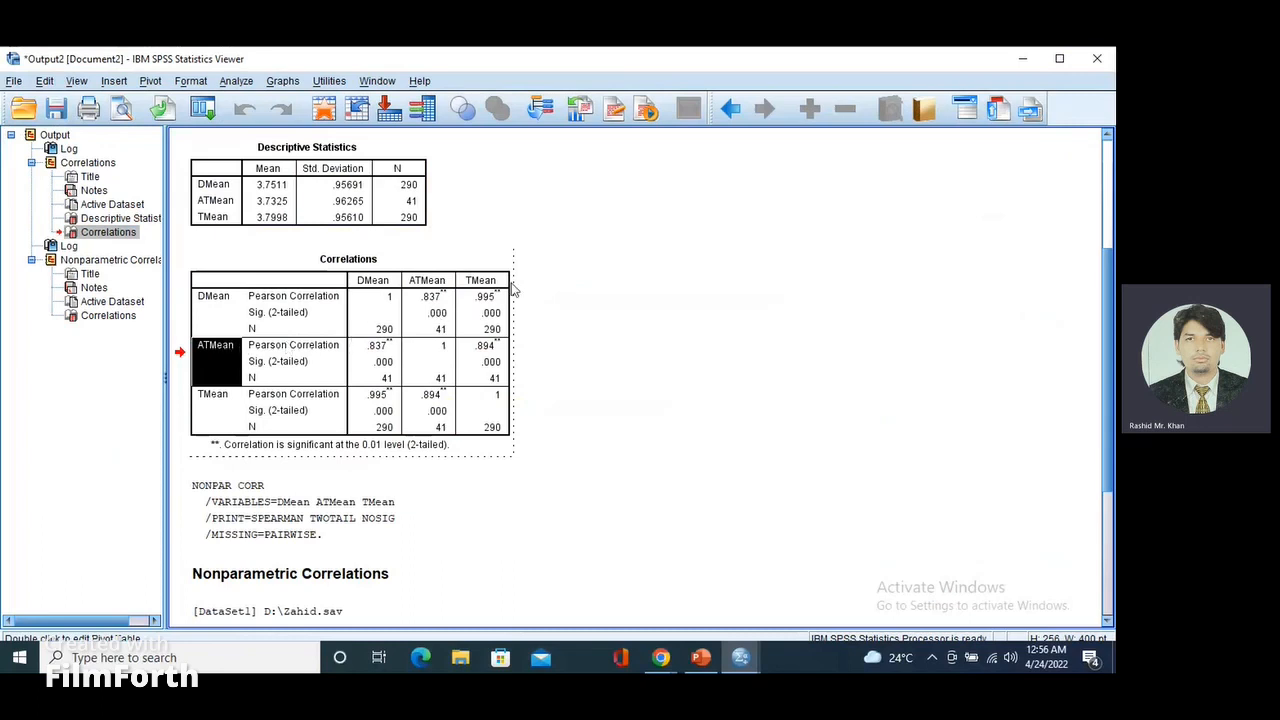
{"action": "left_click", "coordinate": [487, 350]}
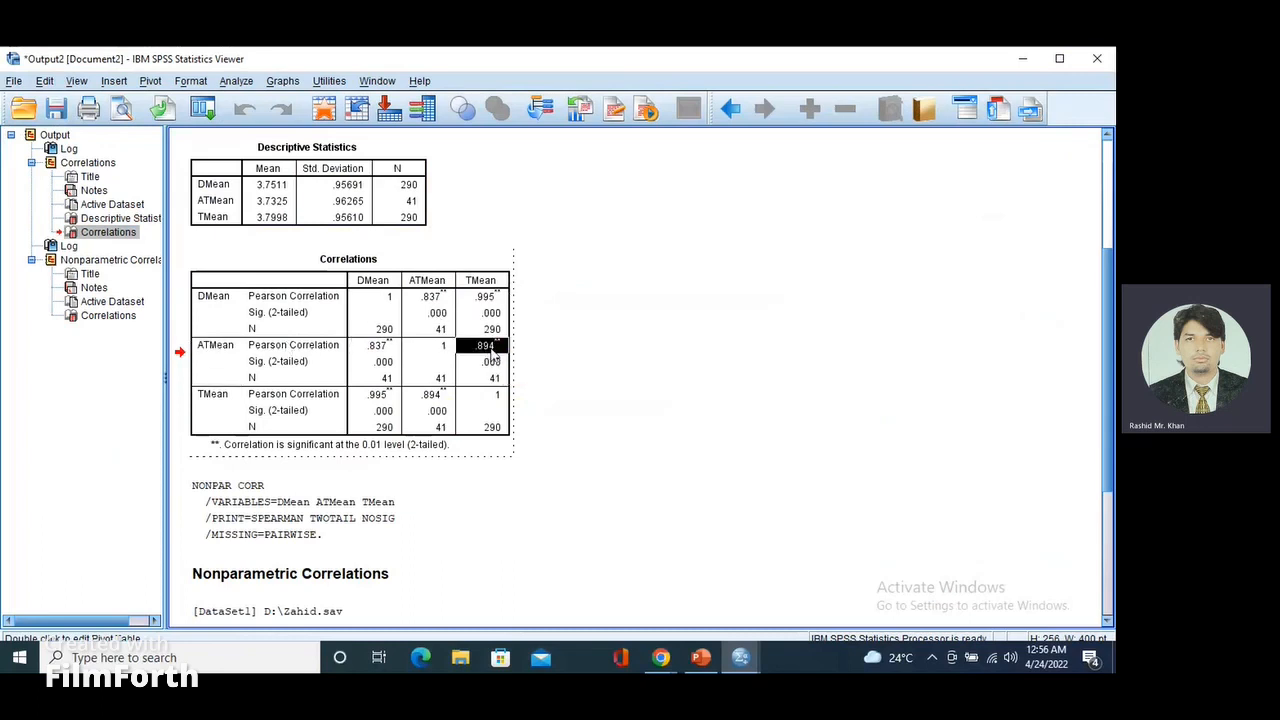
{"action": "left_click", "coordinate": [436, 399]}
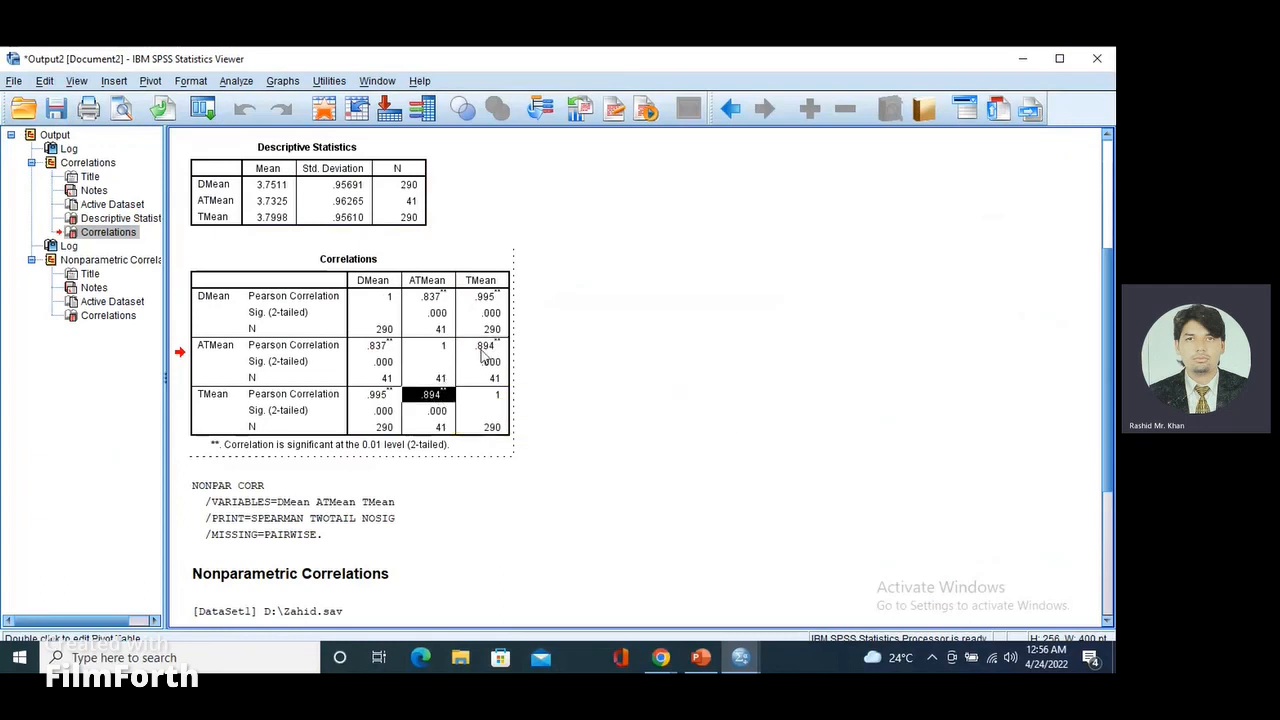
{"action": "left_click", "coordinate": [485, 350]}
{"action": "left_click", "coordinate": [436, 399]}
{"action": "left_click", "coordinate": [486, 346]}
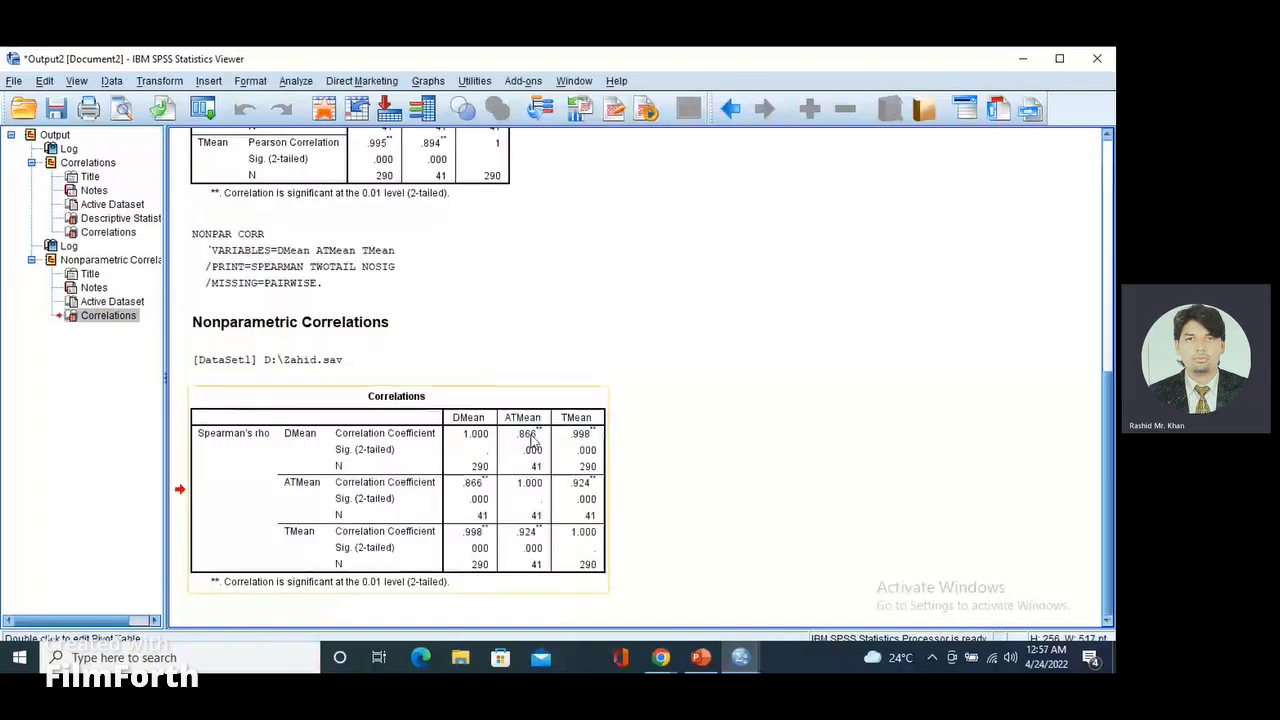
Inspect the Spearman's rho coefficient between DMean and ATMean in the Nonparametric Correlations table.
{"action": "double_click", "coordinate": [530, 437]}
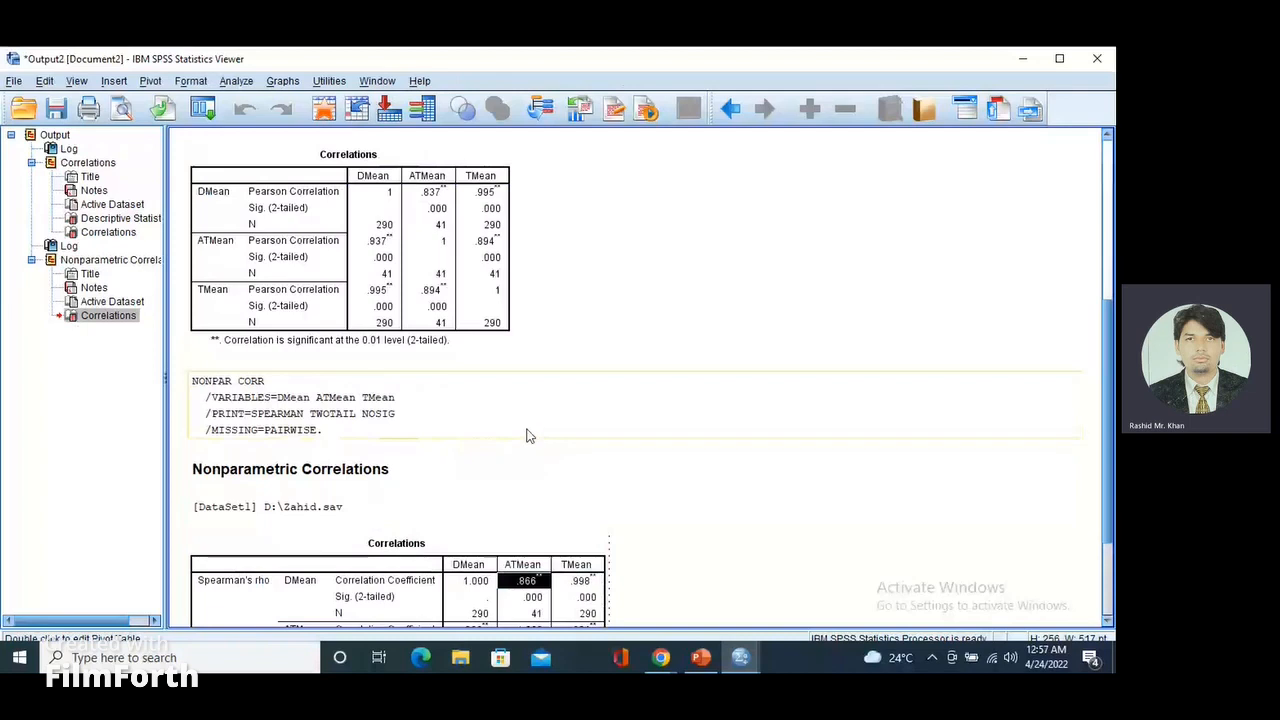
{"action": "scroll", "coordinate": [519, 428], "scroll_direction": "down", "scroll_amount": 2}
{"action": "scroll", "coordinate": [519, 428], "scroll_direction": "down", "scroll_amount": 2}
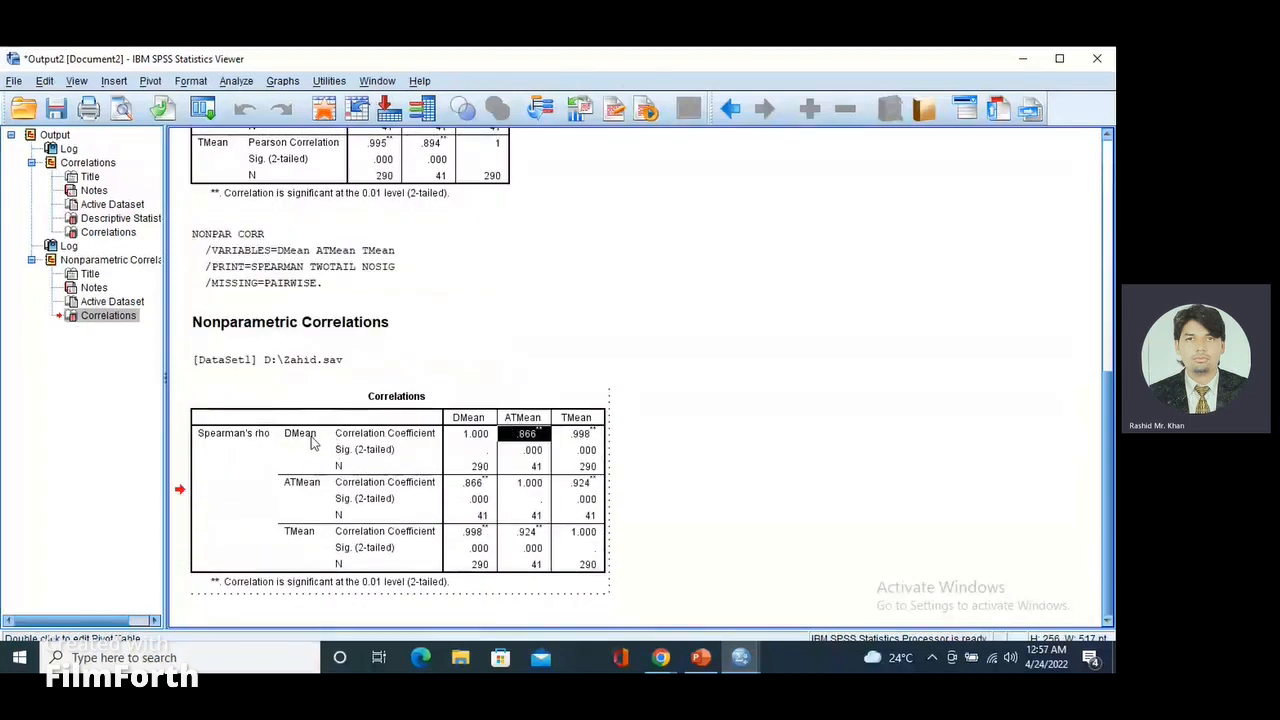
Check the Spearman's rho coefficient between DMean and TMean, and compare the two mirrored coefficients between DMean and ATMean.
{"action": "left_click", "coordinate": [580, 436]}
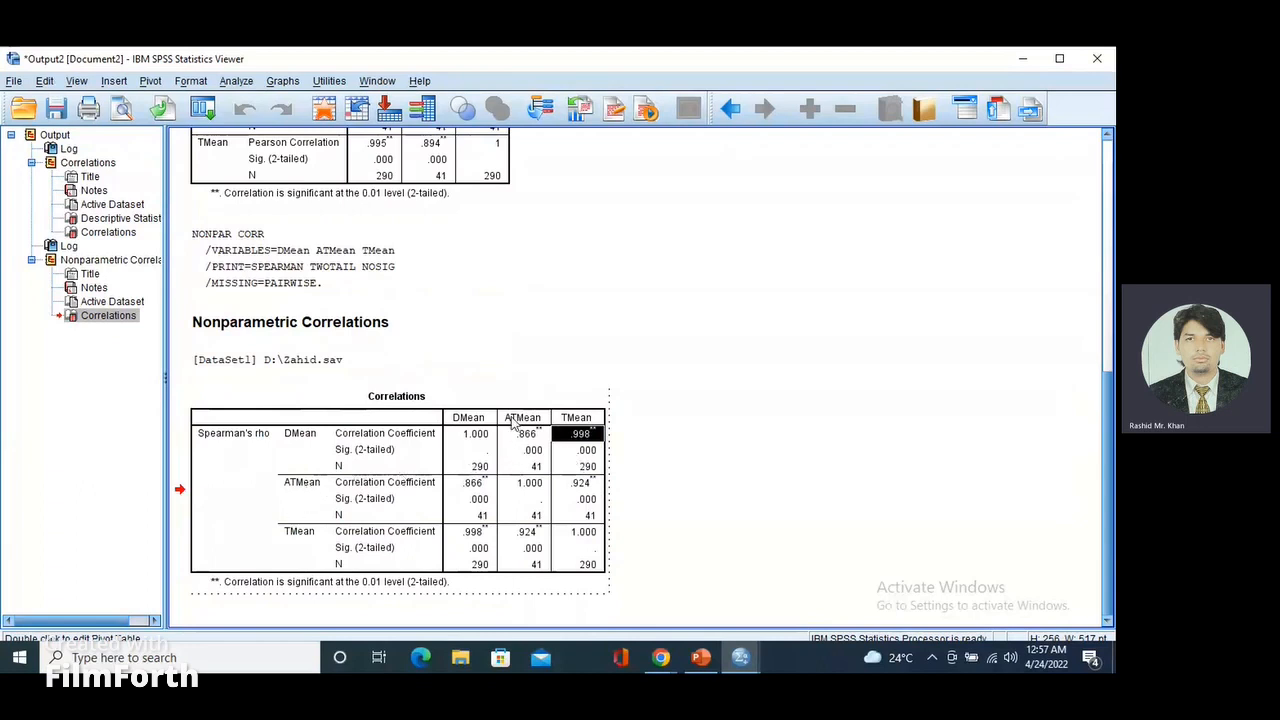
{"action": "left_click", "coordinate": [476, 485]}
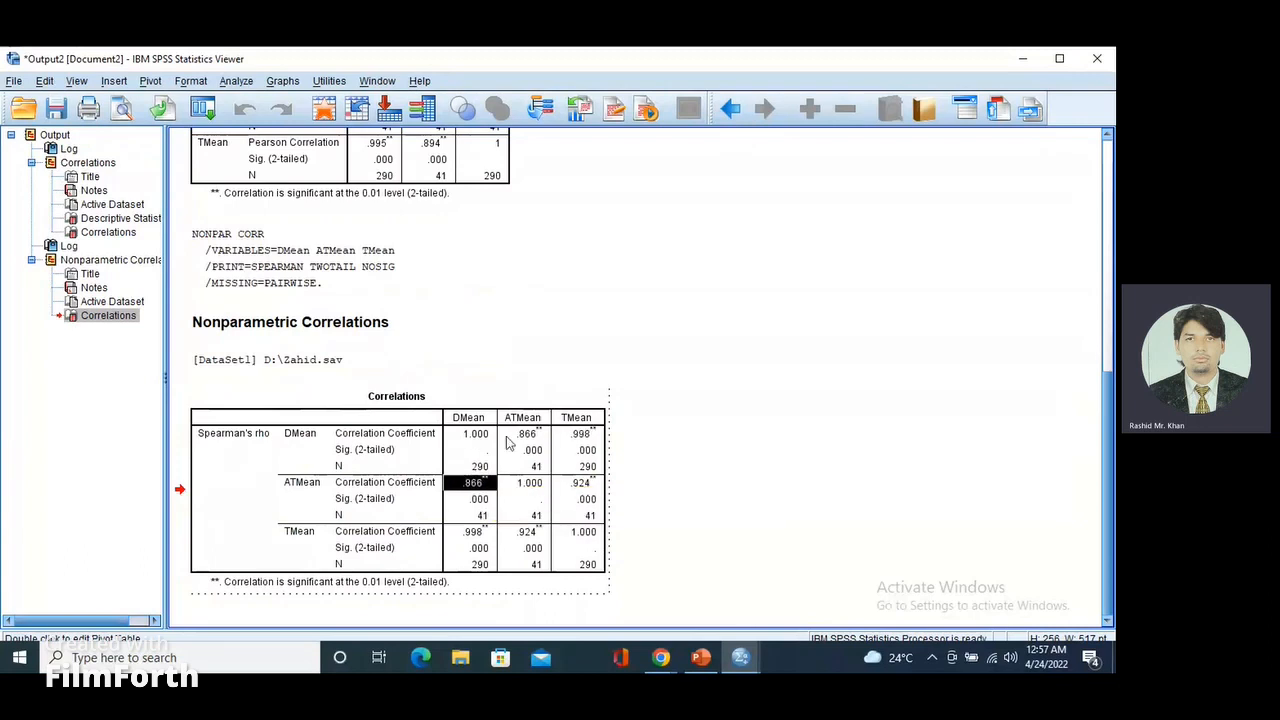
{"action": "left_click", "coordinate": [524, 434]}
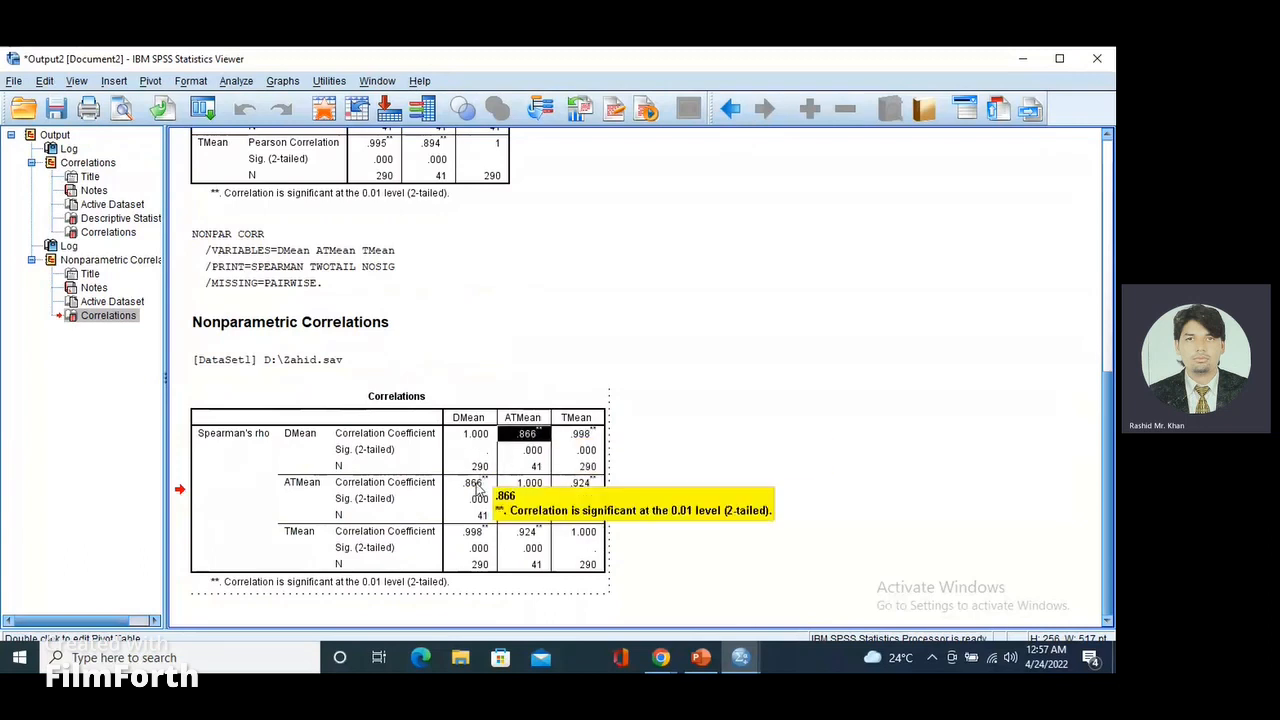
{"action": "left_click", "coordinate": [476, 486]}
{"action": "left_click", "coordinate": [524, 440]}
{"action": "left_click", "coordinate": [476, 486]}
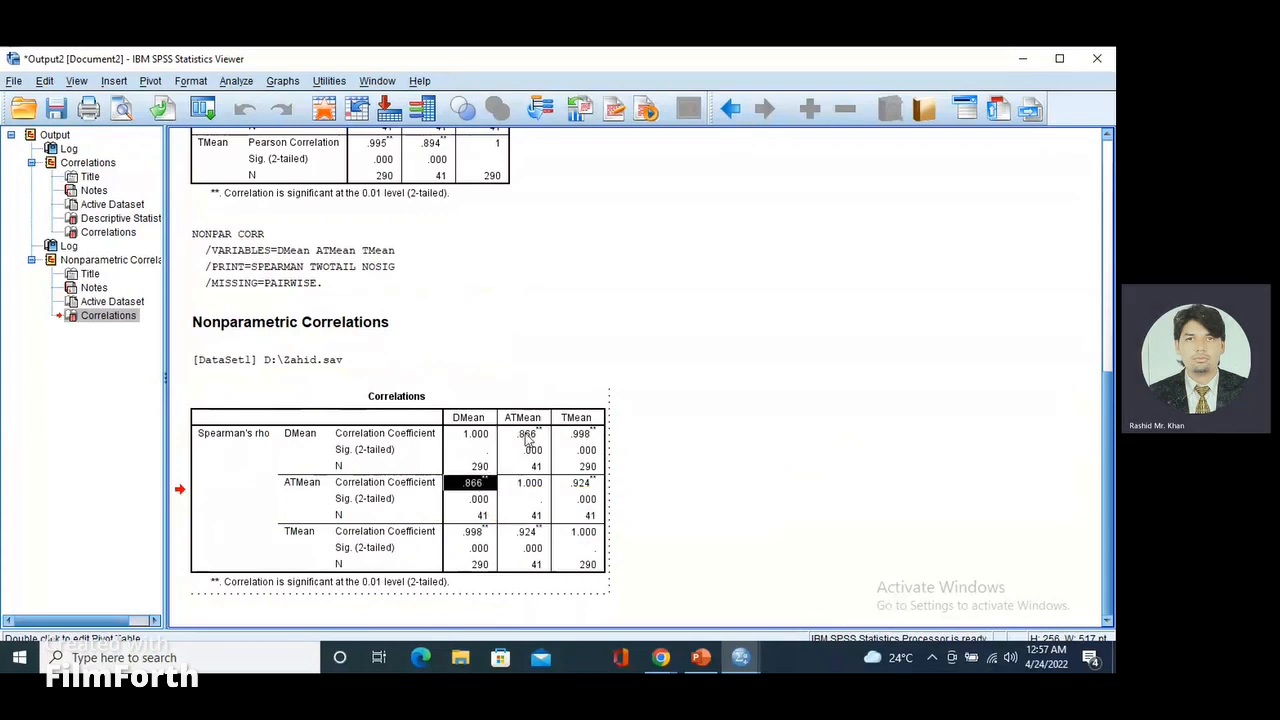
{"action": "left_click", "coordinate": [526, 436]}
{"action": "left_click", "coordinate": [476, 486]}
{"action": "left_click", "coordinate": [296, 434]}
{"action": "left_click", "coordinate": [526, 436]}
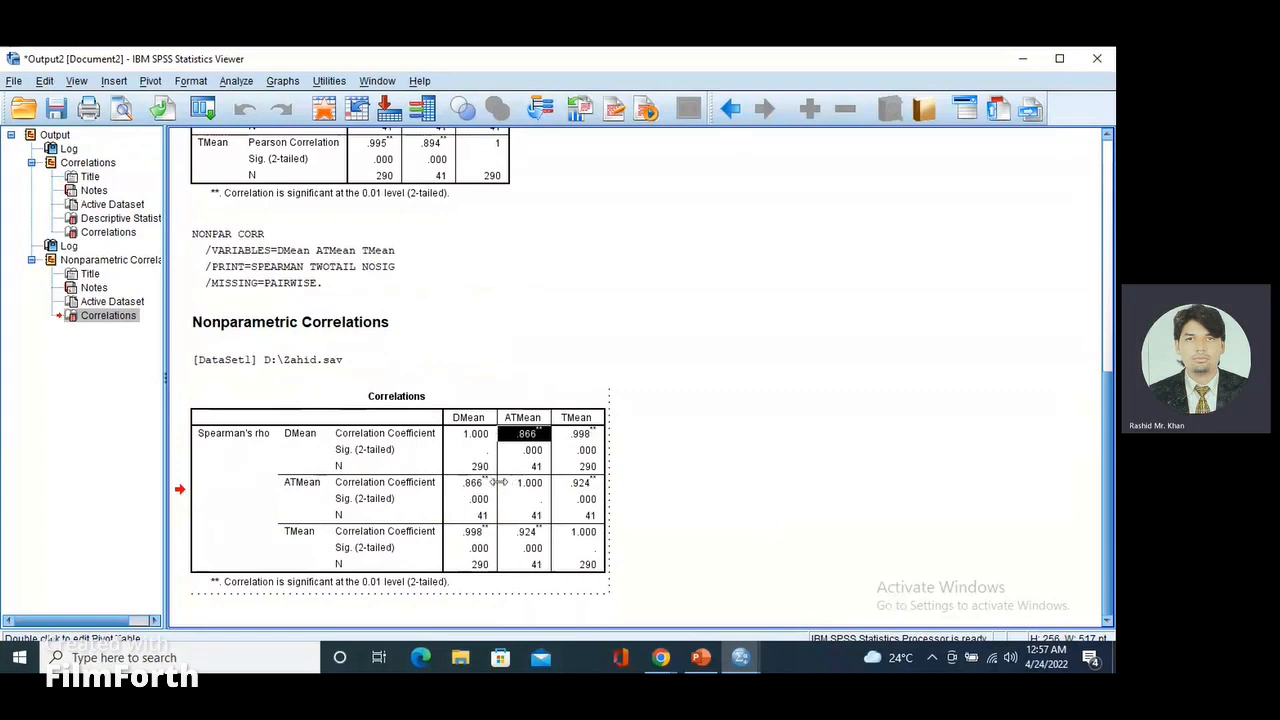
{"action": "mouse_move", "coordinate": [479, 490]}
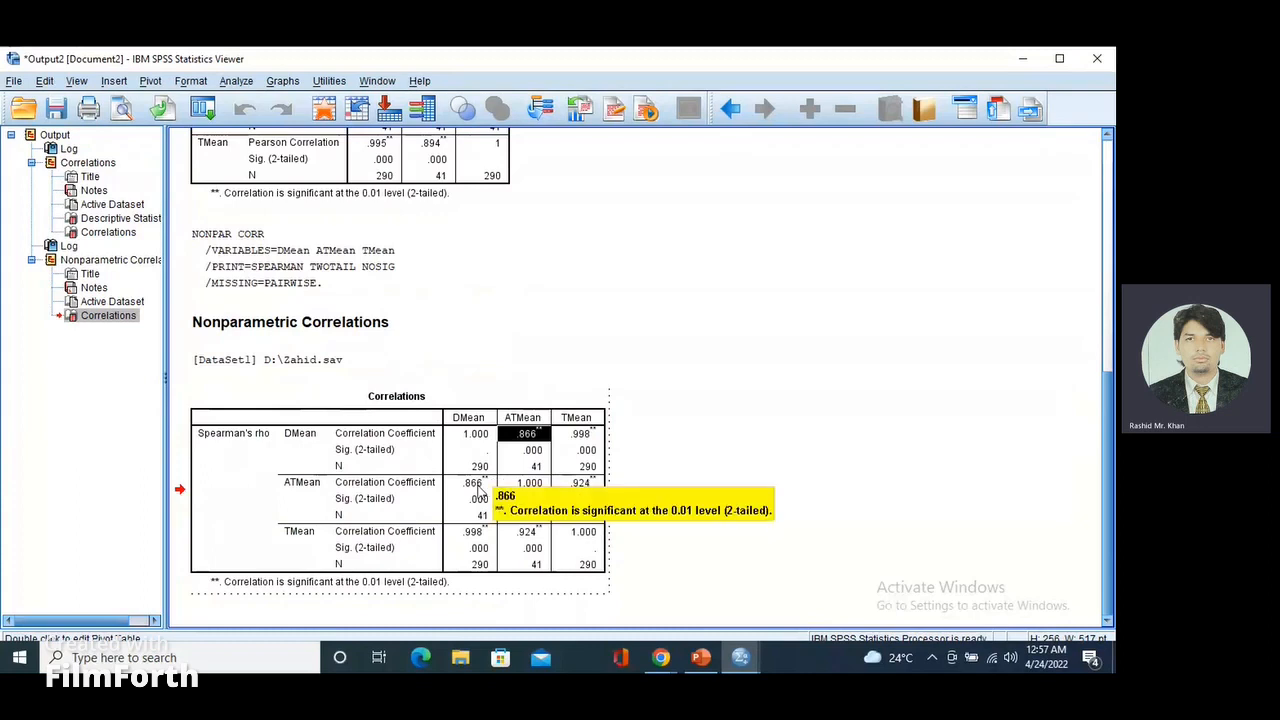
Compare the two mirrored Spearman's rho coefficients between ATMean and TMean in the Nonparametric Correlations table.
{"action": "left_click", "coordinate": [307, 533]}
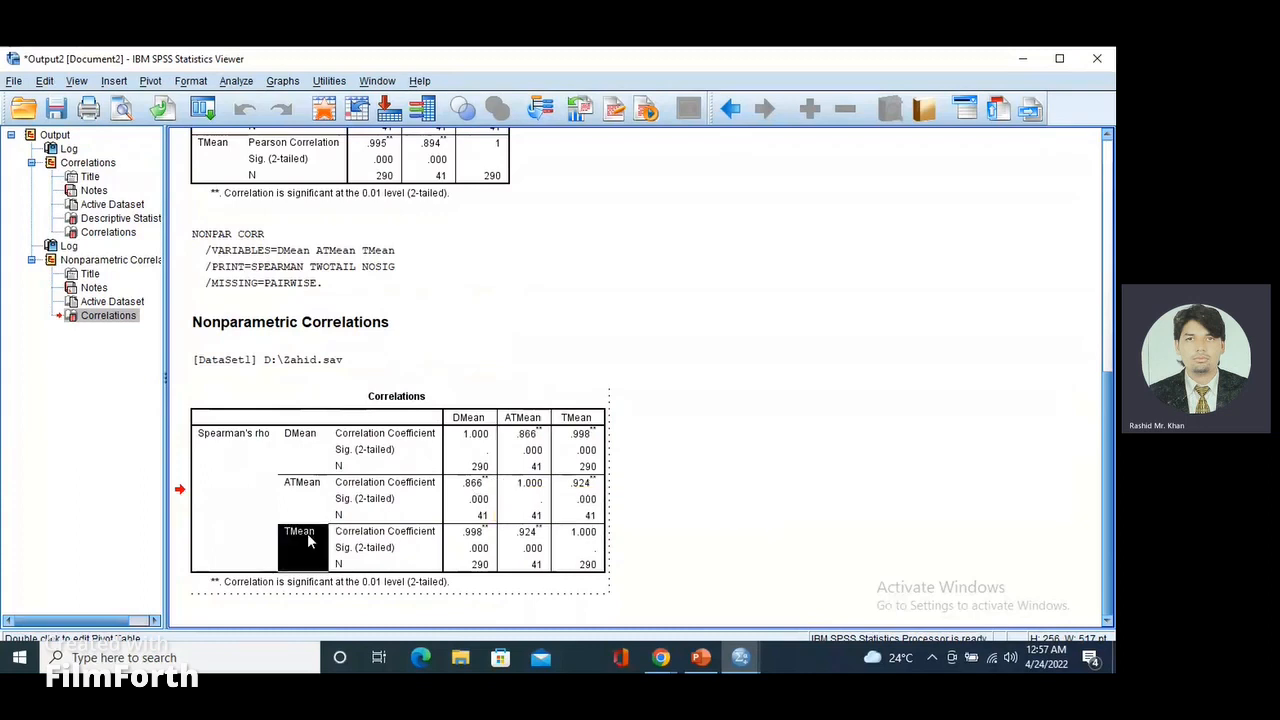
{"action": "left_click", "coordinate": [524, 420]}
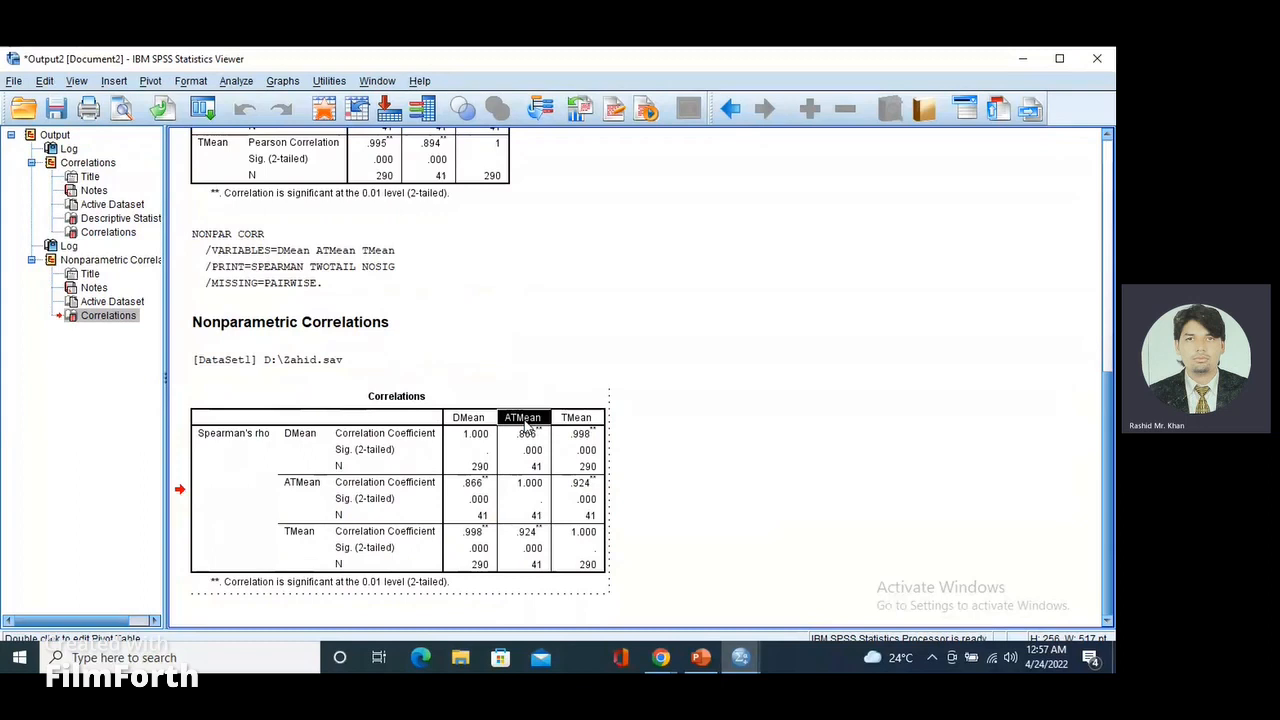
{"action": "left_click", "coordinate": [527, 535]}
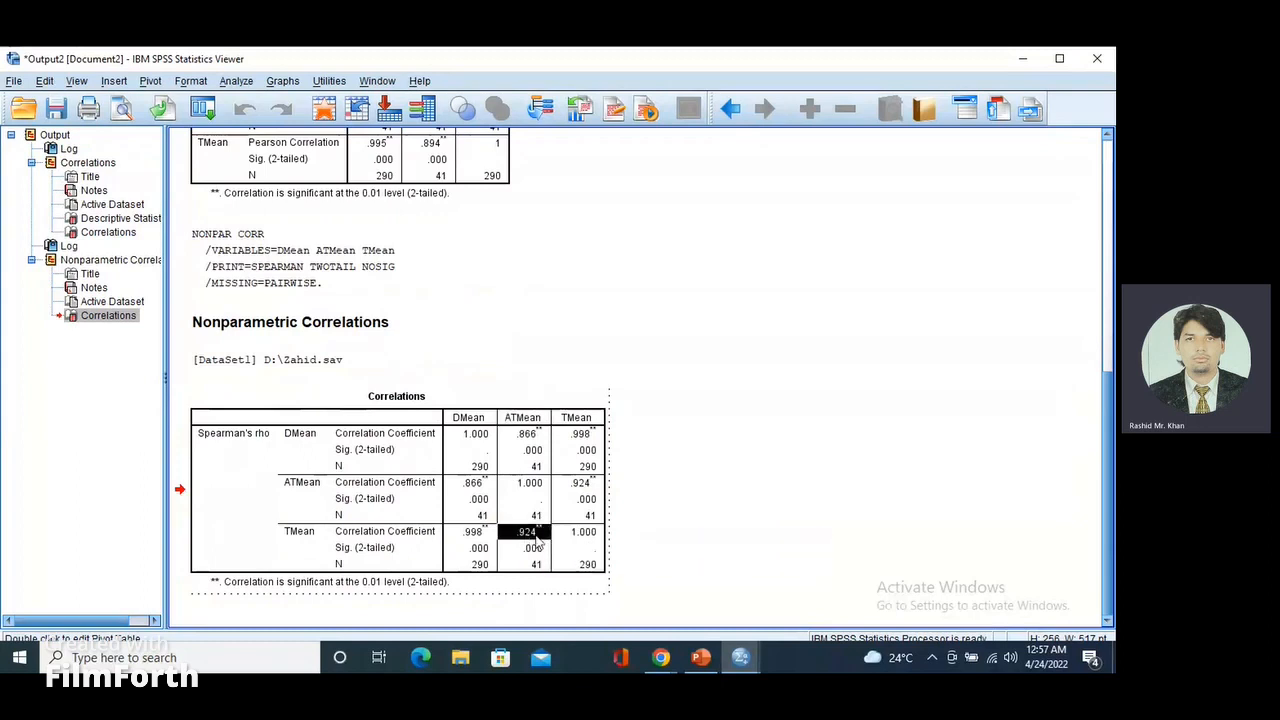
{"action": "left_click", "coordinate": [310, 485]}
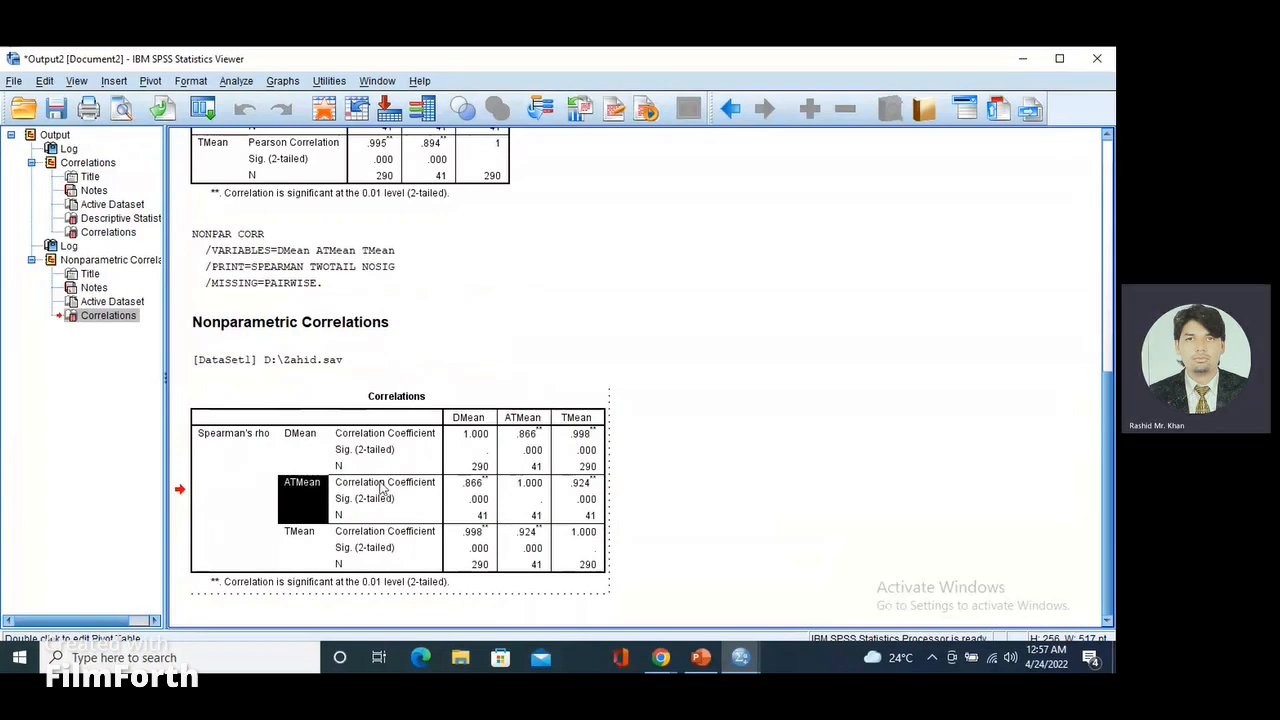
{"action": "left_click", "coordinate": [580, 487]}
{"action": "left_click", "coordinate": [527, 535]}
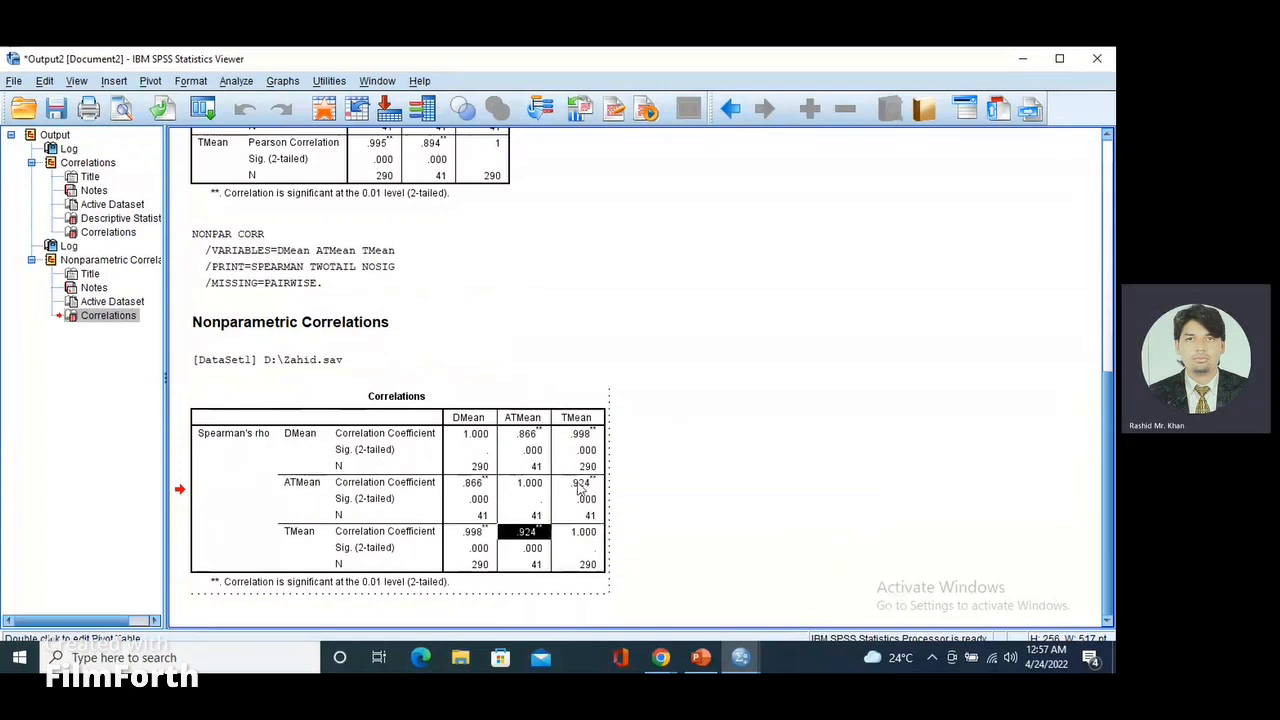
{"action": "left_click", "coordinate": [580, 487]}
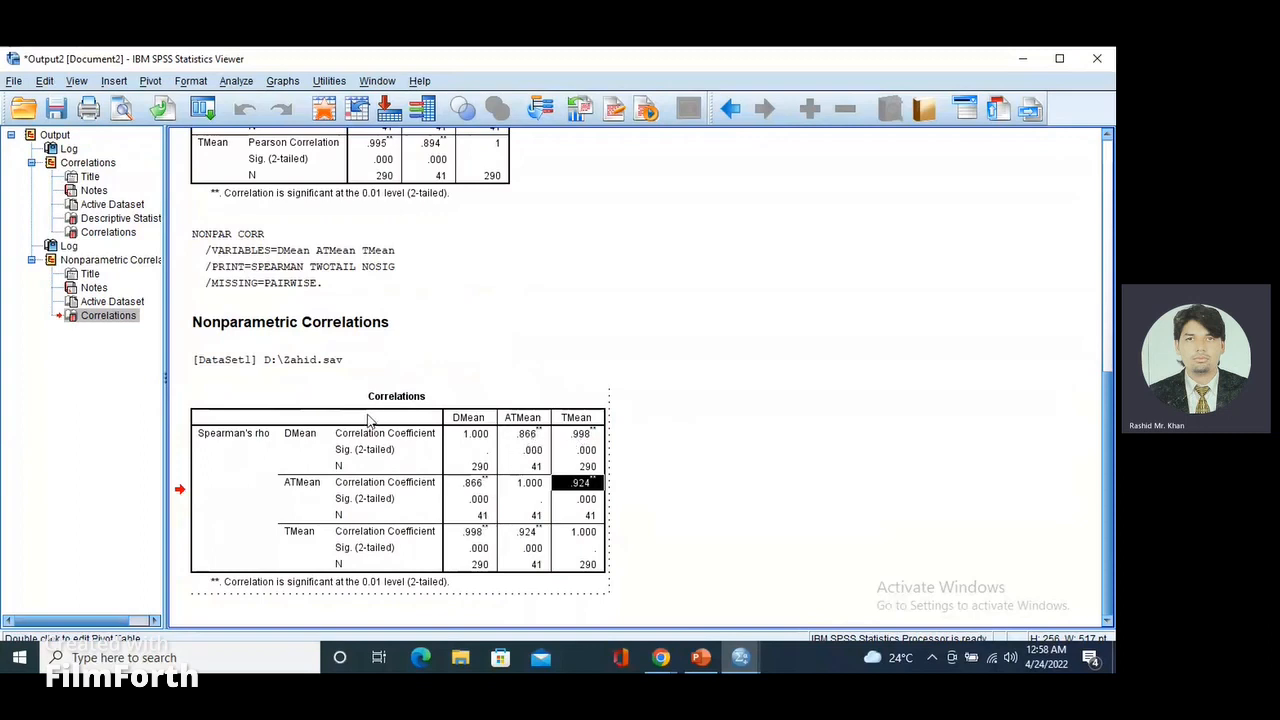
Switch to PowerPoint and display the Reliability and Correlation table slide in Reading View.
{"action": "left_click", "coordinate": [700, 658]}
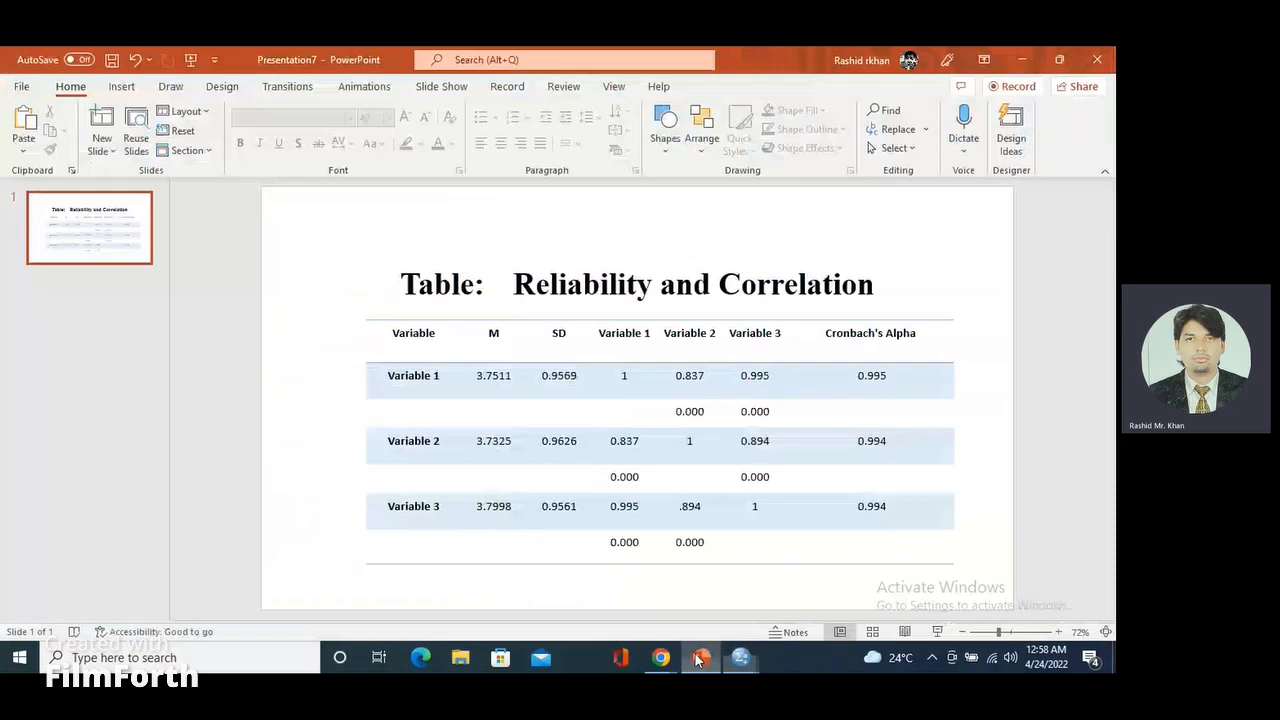
{"action": "left_click", "coordinate": [905, 632]}
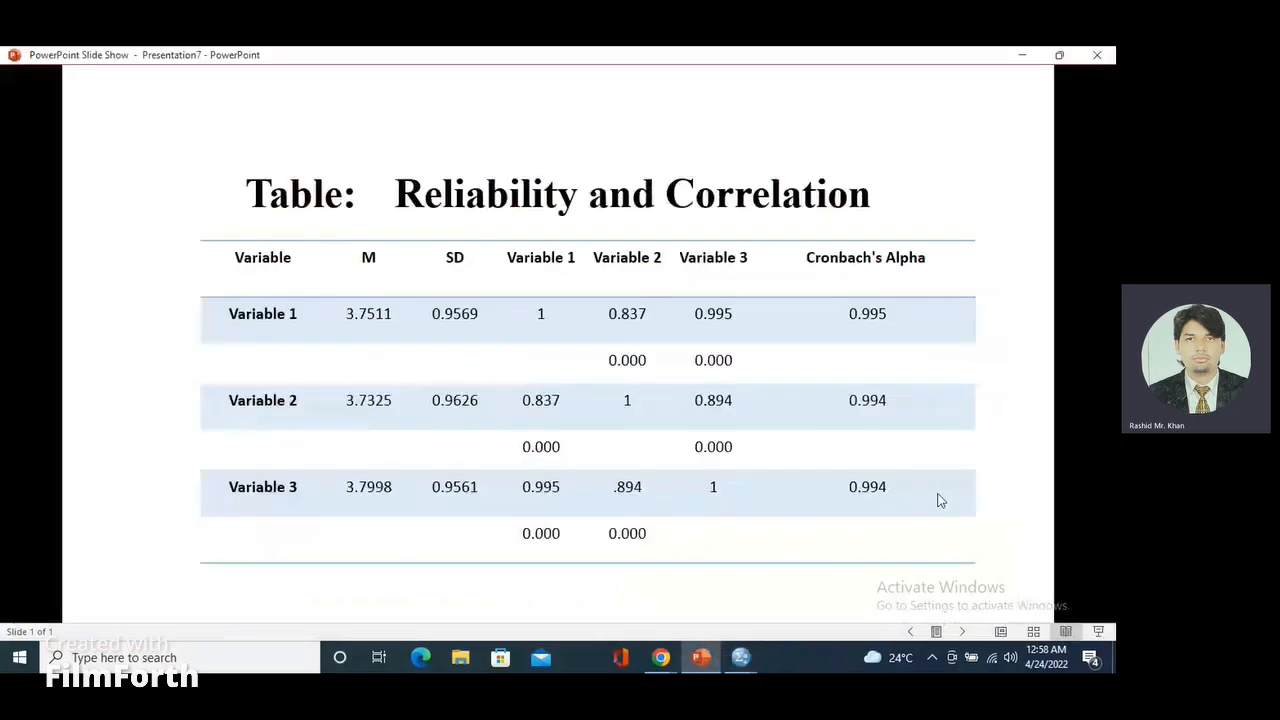